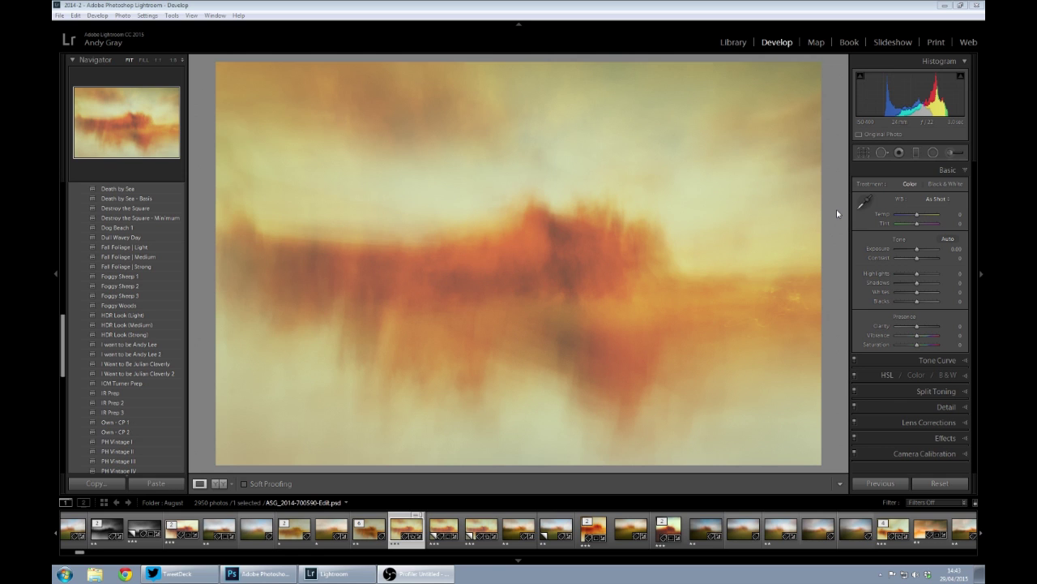
{"action": "left_click", "coordinate": [556, 523]}
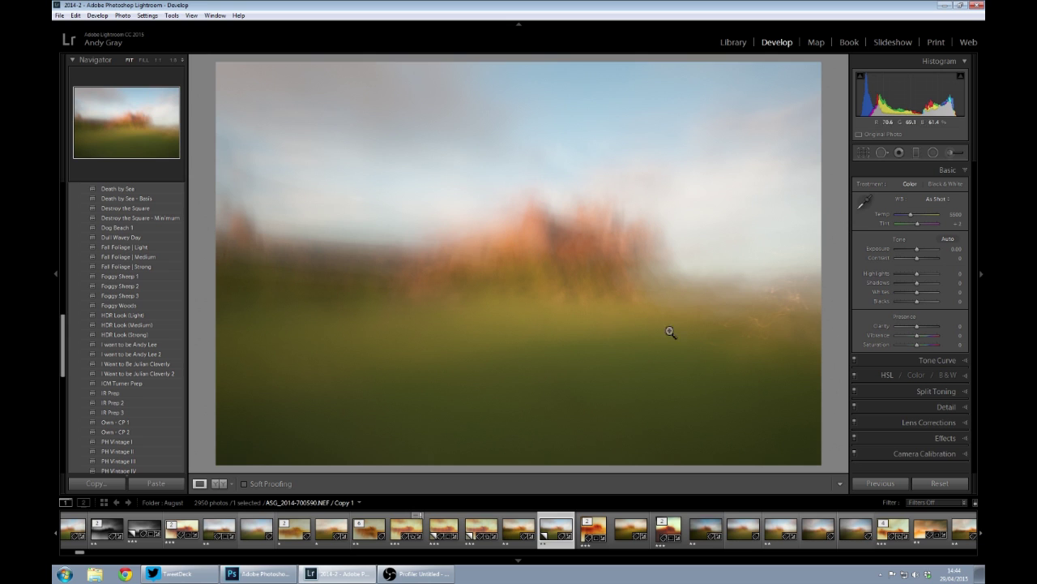
{"action": "left_click", "coordinate": [397, 533]}
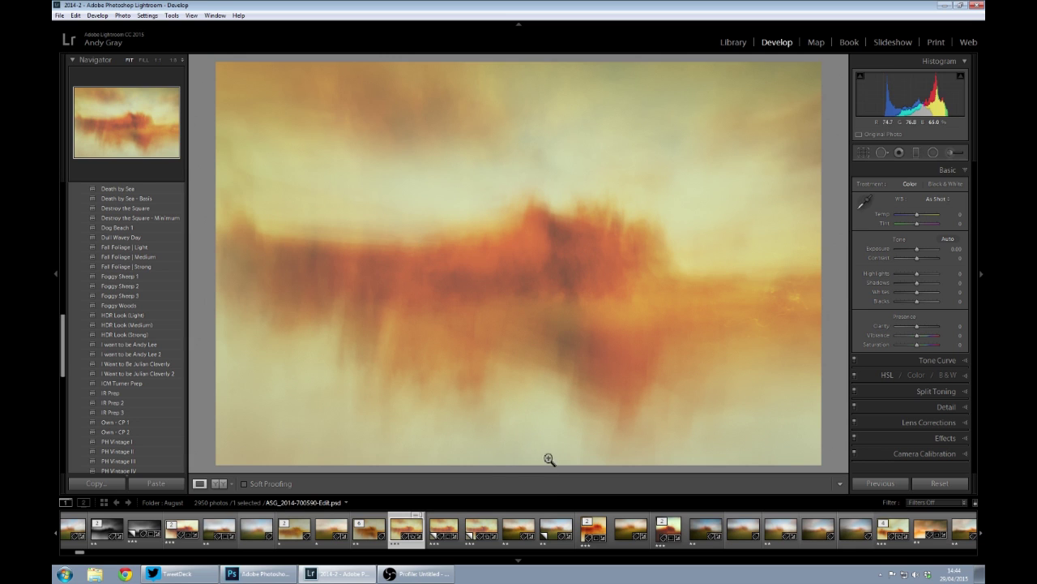
{"action": "left_click", "coordinate": [553, 527]}
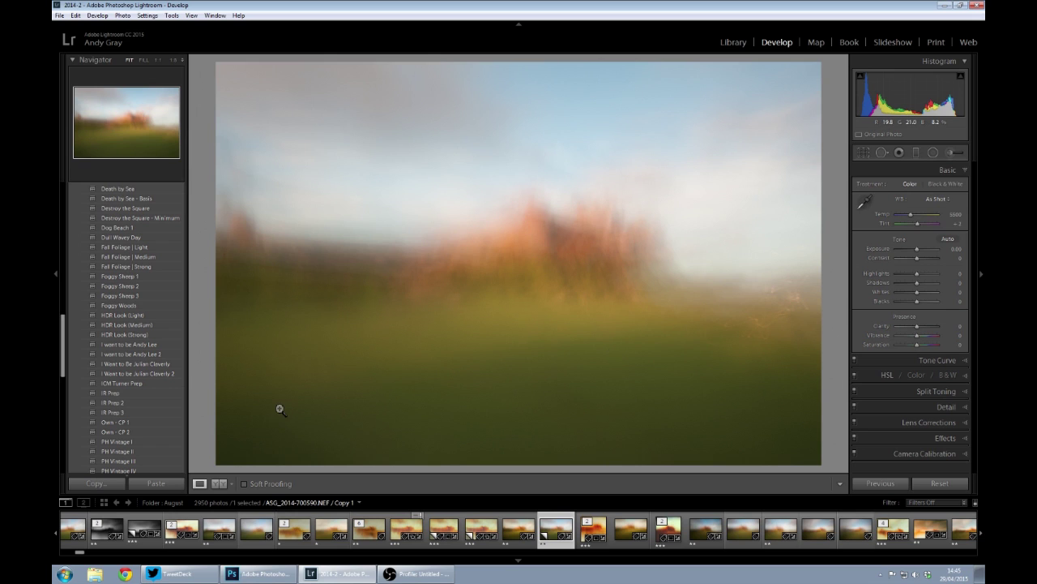
- Apply the ICM Turner Prep preset to the virtual copy and set Blacks to -31, Highlights to -21 and Contrast to +14
{"action": "left_click", "coordinate": [139, 382]}
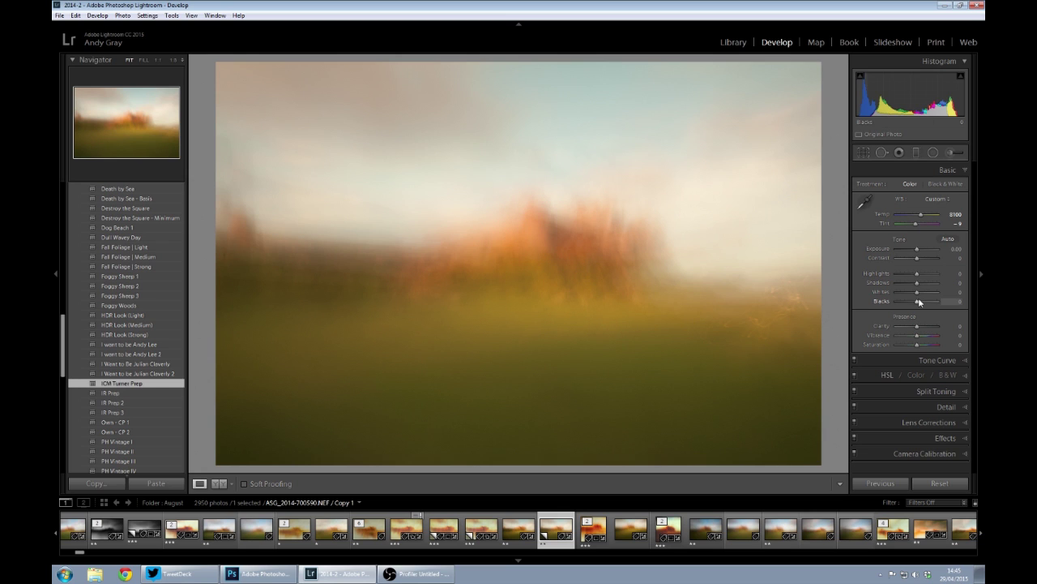
{"action": "left_click_drag", "start_coordinate": [920, 304], "coordinate": [913, 307]}
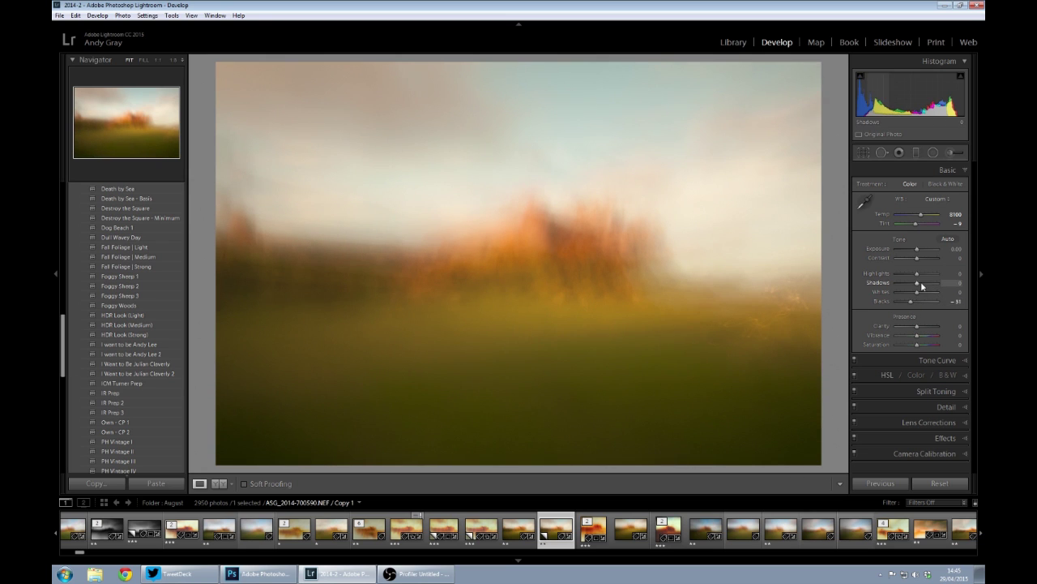
{"action": "left_click_drag", "start_coordinate": [919, 285], "coordinate": [914, 277]}
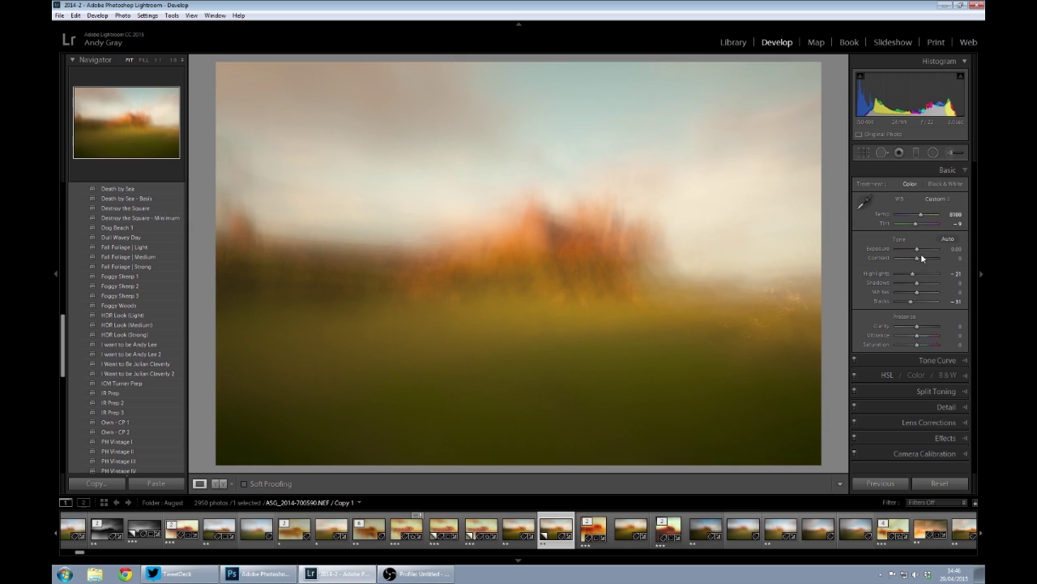
{"action": "left_click_drag", "start_coordinate": [918, 259], "coordinate": [921, 262]}
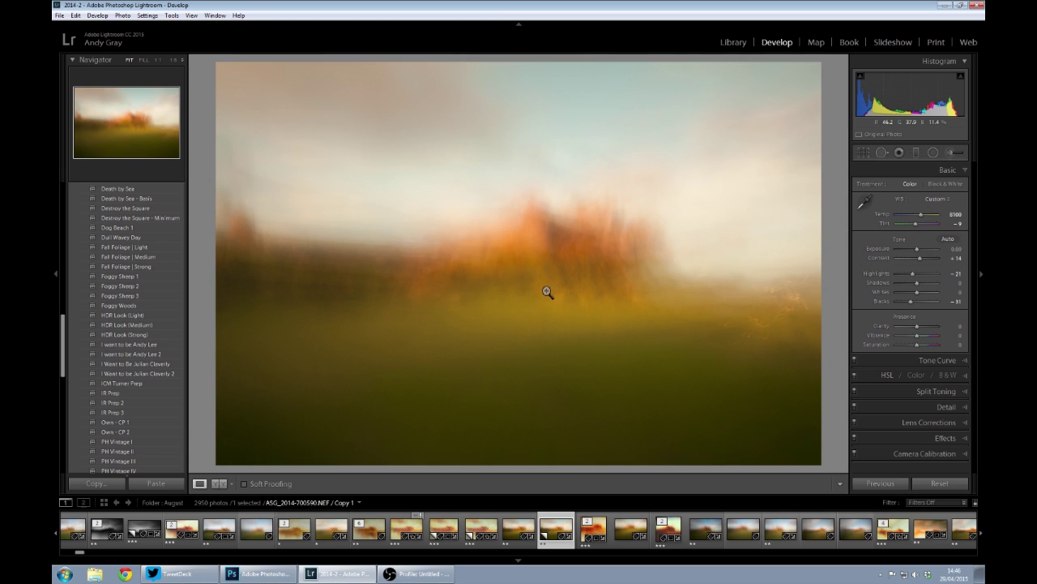
- Send the adjusted virtual copy to Adobe Photoshop CC 2014 for editing
{"action": "right_click", "coordinate": [505, 271]}
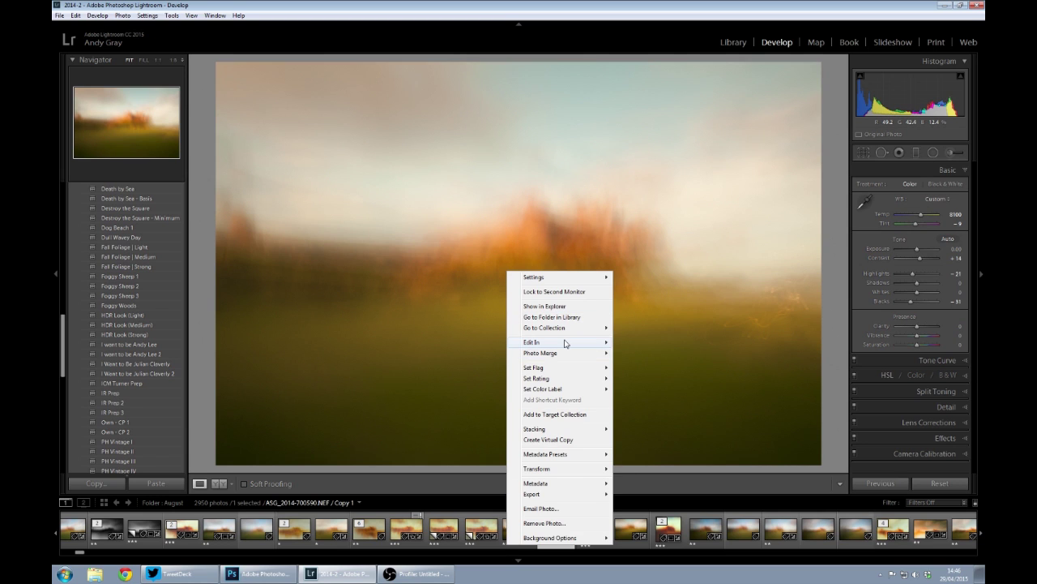
{"action": "mouse_move", "coordinate": [566, 344]}
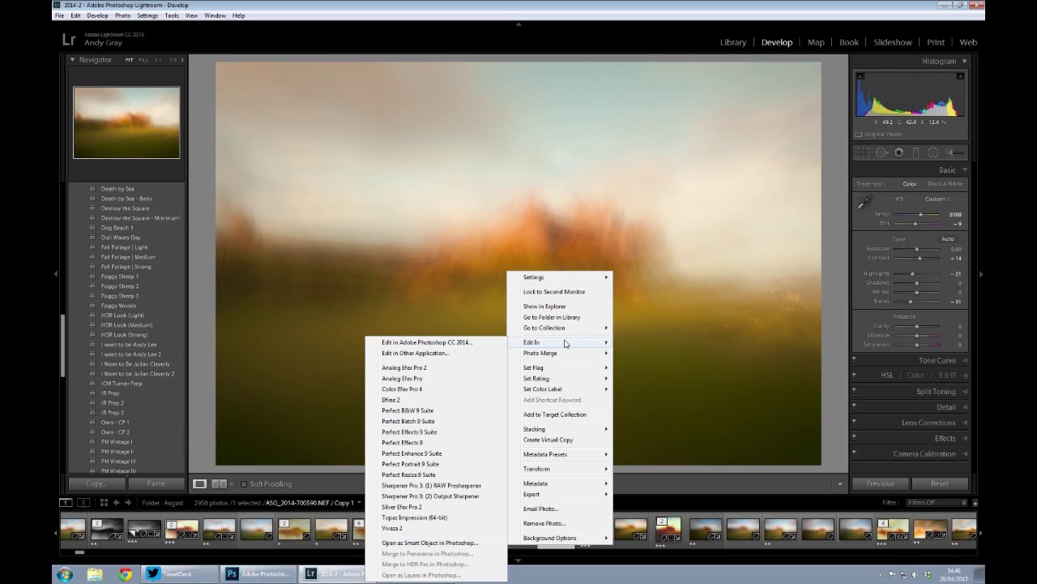
{"action": "left_click", "coordinate": [443, 344]}
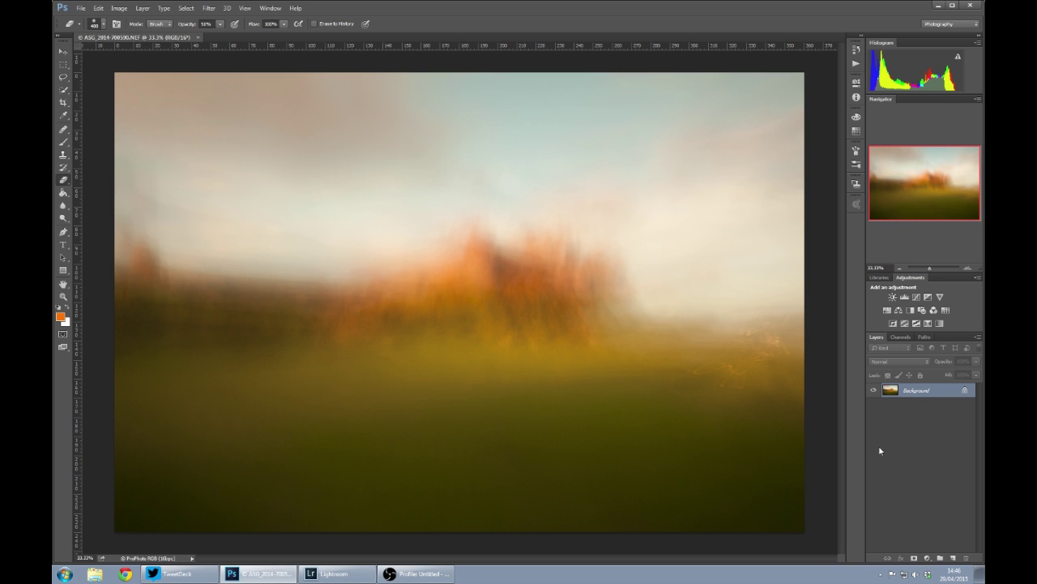
- Add a new layer above the Background and fill it with a bright orange using the Paint Bucket
{"action": "left_click", "coordinate": [954, 558]}
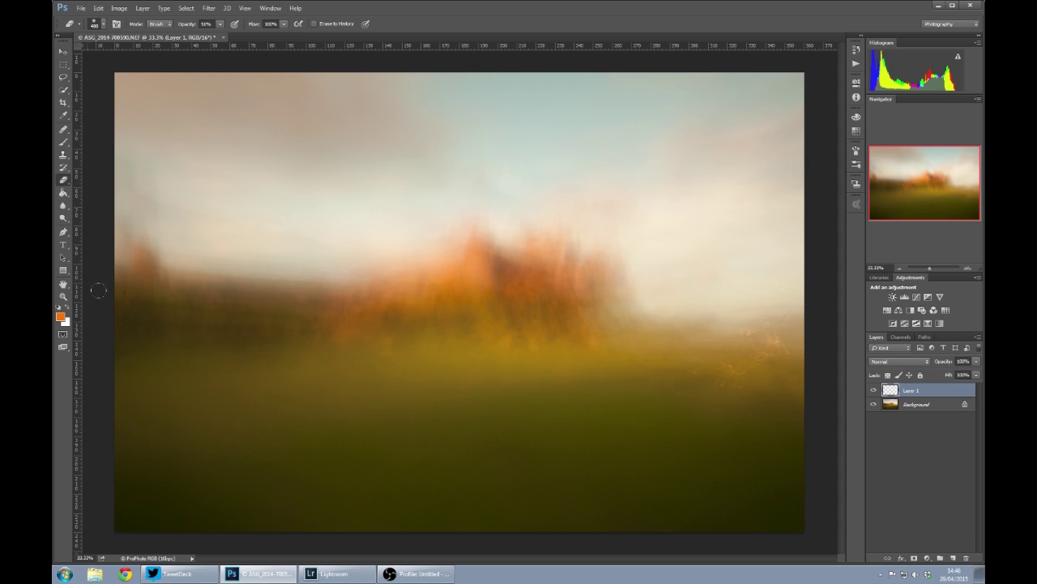
{"action": "left_click", "coordinate": [65, 194]}
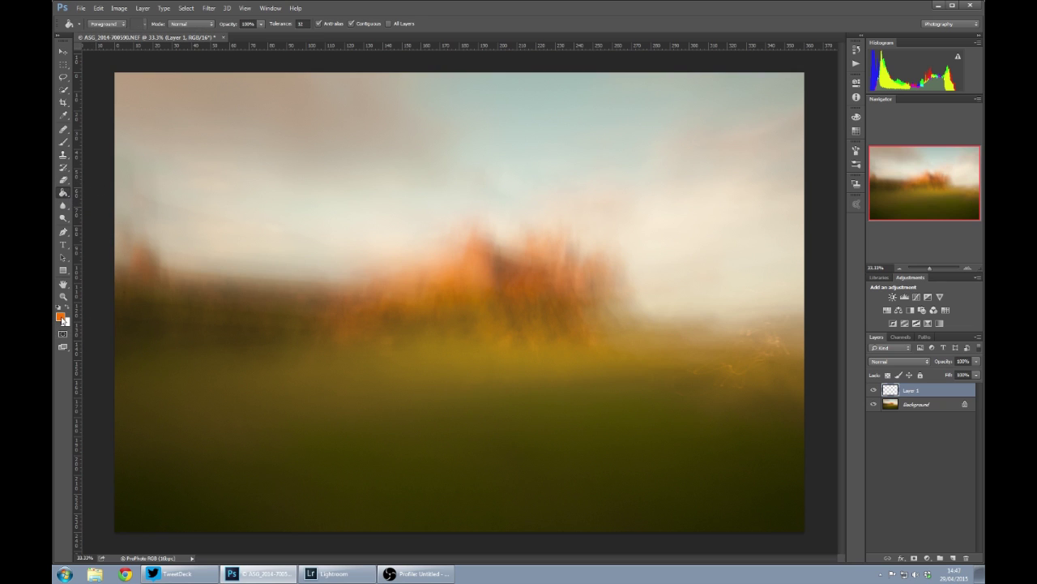
{"action": "left_click", "coordinate": [61, 317]}
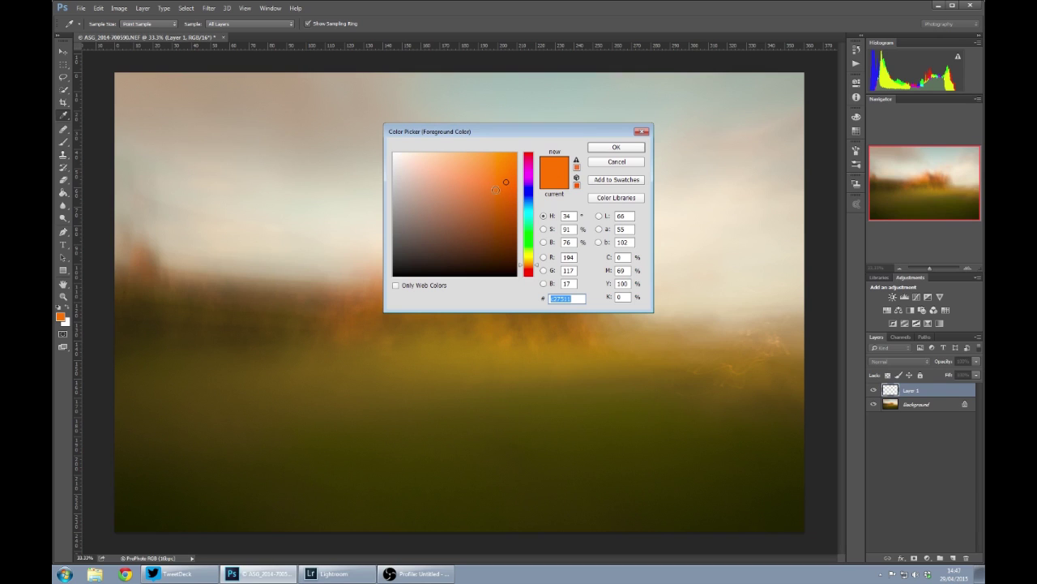
{"action": "mouse_move", "coordinate": [482, 177]}
{"action": "left_mouse_down"}
{"action": "mouse_move", "coordinate": [499, 166]}
{"action": "mouse_move", "coordinate": [470, 193]}
{"action": "mouse_move", "coordinate": [486, 171]}
{"action": "mouse_move", "coordinate": [496, 177]}
{"action": "left_mouse_up"}
{"action": "left_click", "coordinate": [615, 146]}
{"action": "left_click", "coordinate": [468, 284]}
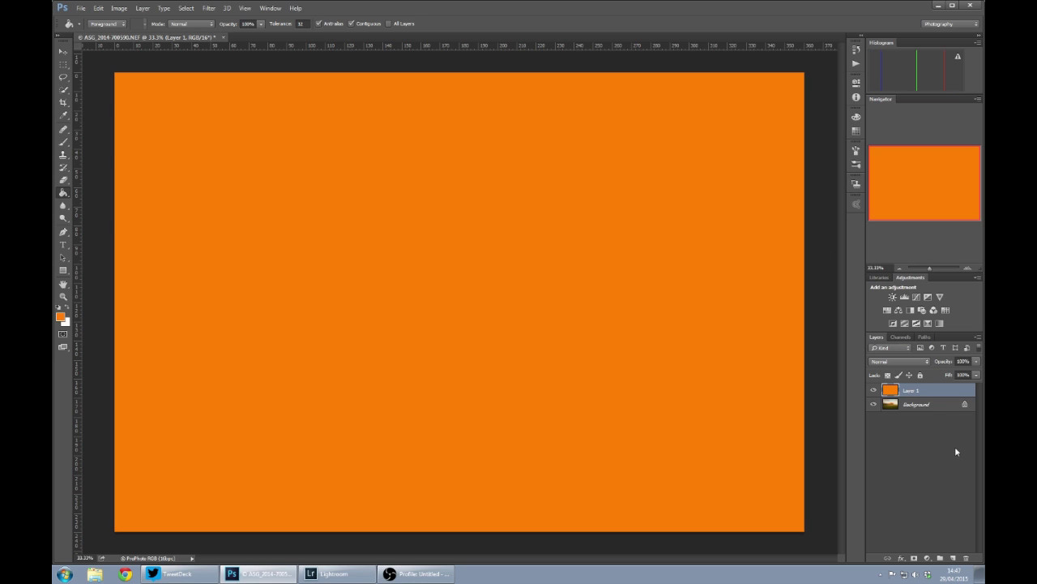
- Set the orange layer's blend mode to Multiply and its opacity to 30%
{"action": "left_click", "coordinate": [907, 362]}
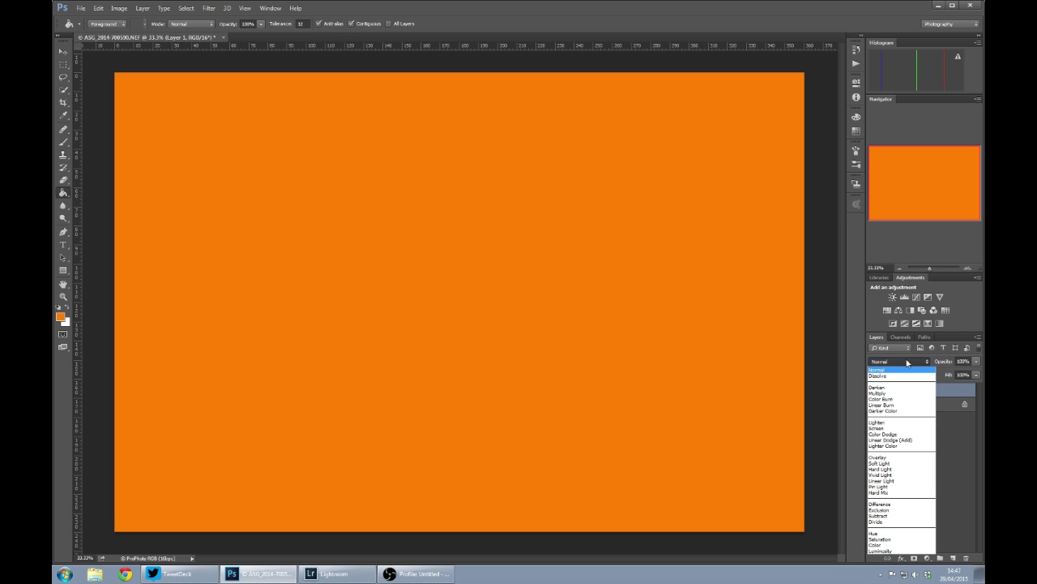
{"action": "left_click", "coordinate": [895, 393]}
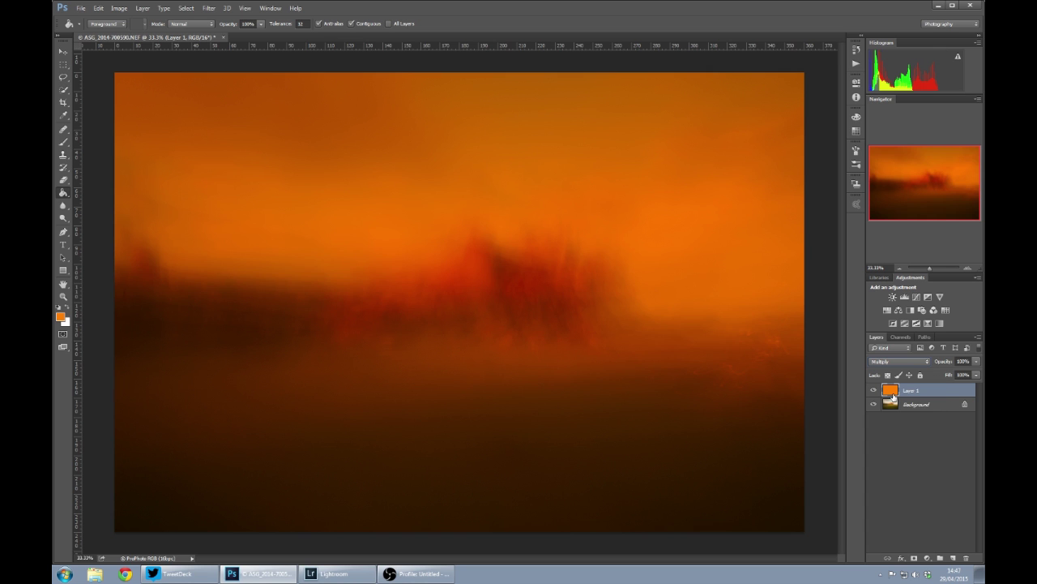
{"action": "left_click", "coordinate": [976, 360]}
{"action": "left_click", "coordinate": [943, 375]}
{"action": "left_click_drag", "start_coordinate": [943, 374], "coordinate": [941, 374]}
{"action": "left_click", "coordinate": [943, 410]}
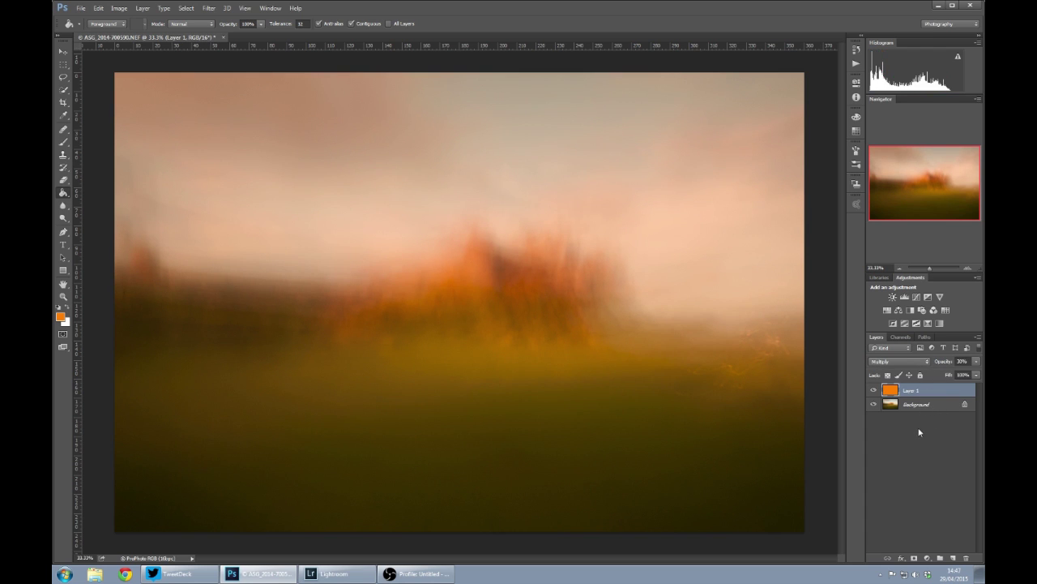
- Stamp all visible layers into a new top layer and open it in the Analog Efex Pro 2 filter
{"action": "key", "text": "ctrl+shift+alt+e"}
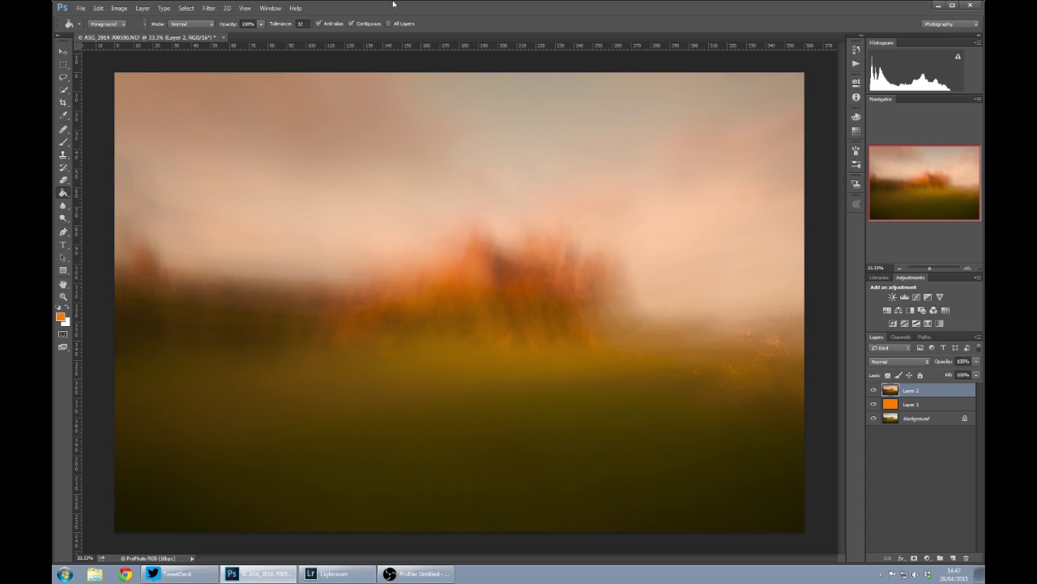
{"action": "left_click", "coordinate": [208, 8]}
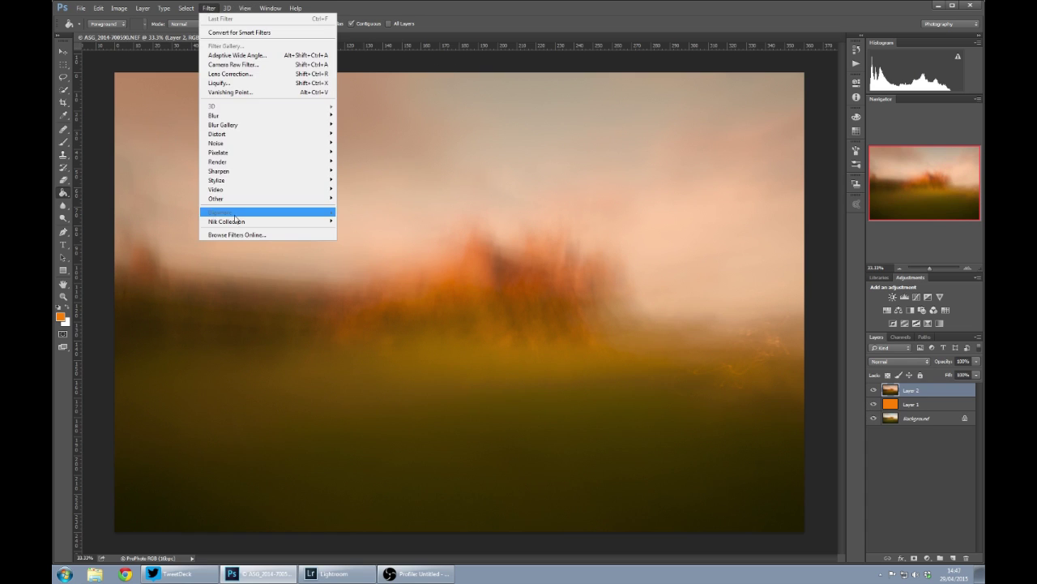
{"action": "mouse_move", "coordinate": [235, 222]}
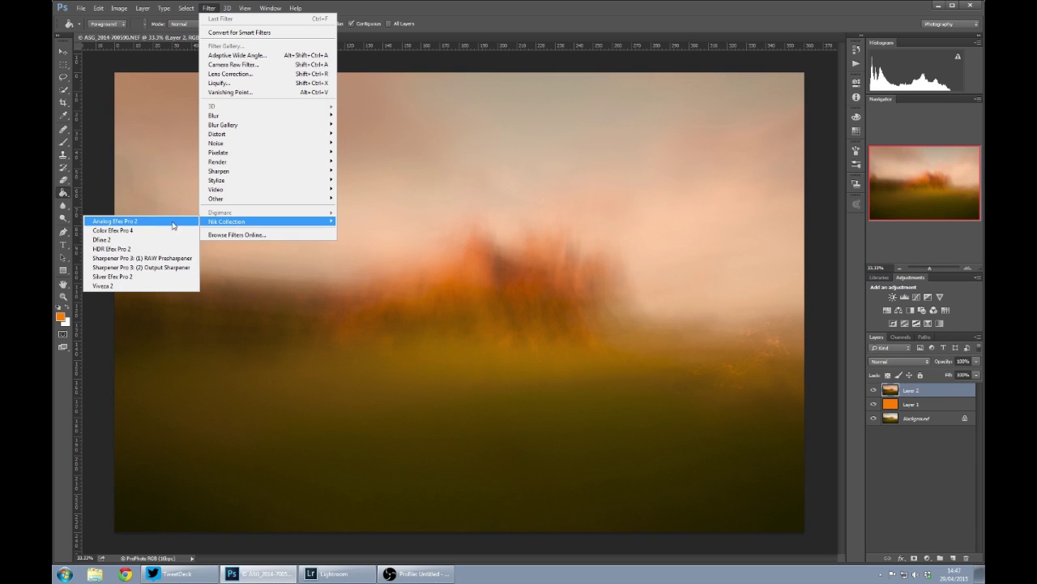
{"action": "left_click", "coordinate": [146, 223]}
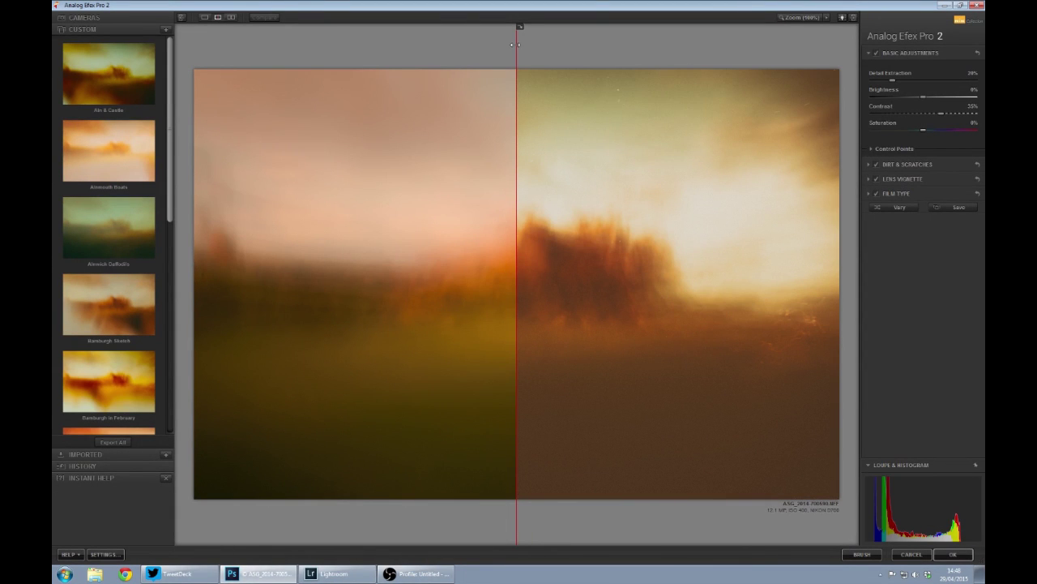
- Move the before/after divider so the effect covers the whole preview, and browse the list of custom presets
{"action": "left_click_drag", "start_coordinate": [516, 45], "coordinate": [192, 97]}
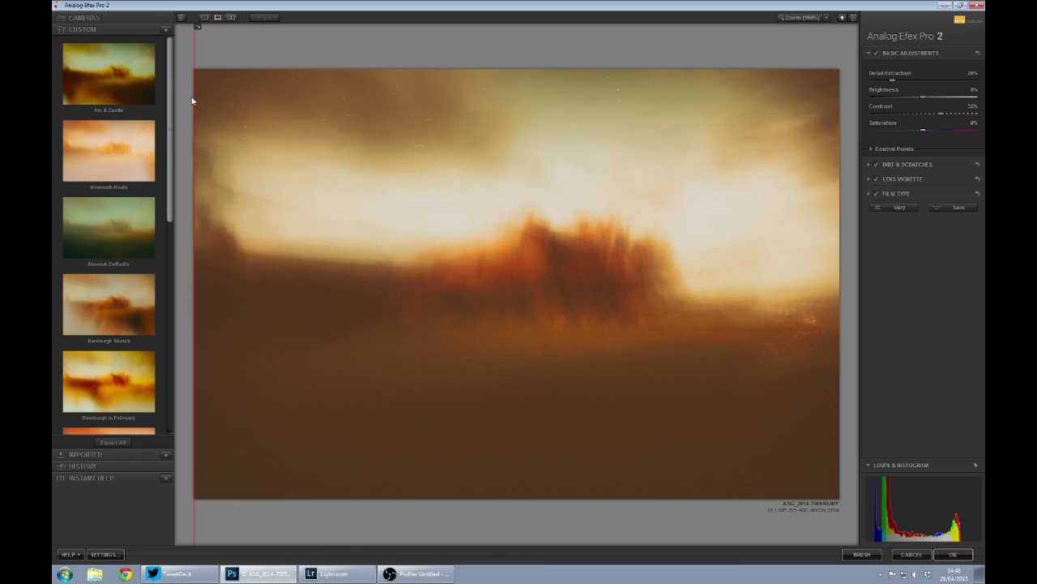
{"action": "left_click_drag", "start_coordinate": [192, 102], "coordinate": [183, 143]}
{"action": "left_click_drag", "start_coordinate": [173, 87], "coordinate": [161, 336]}
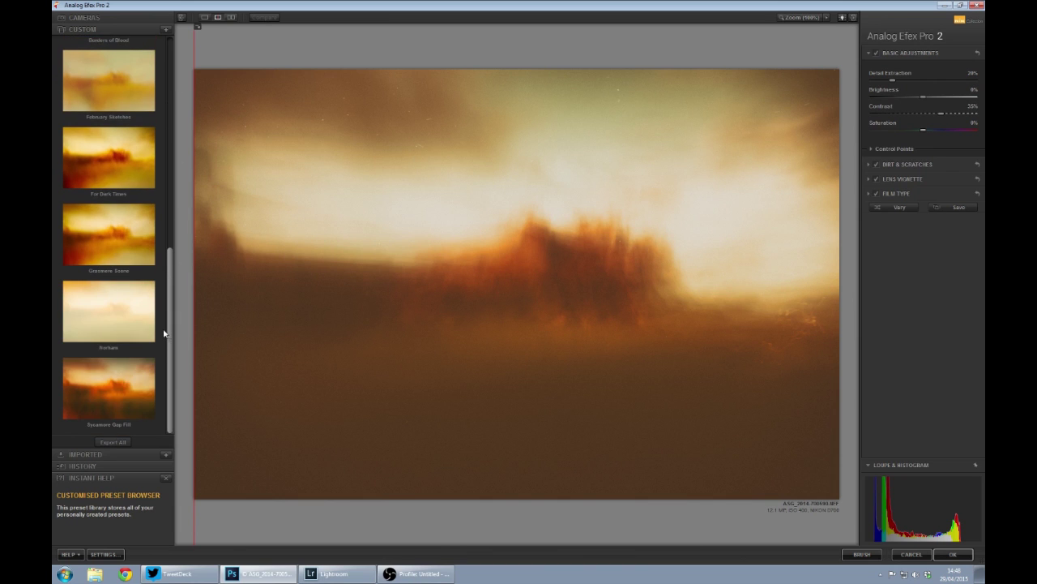
{"action": "left_click_drag", "start_coordinate": [164, 333], "coordinate": [171, 80]}
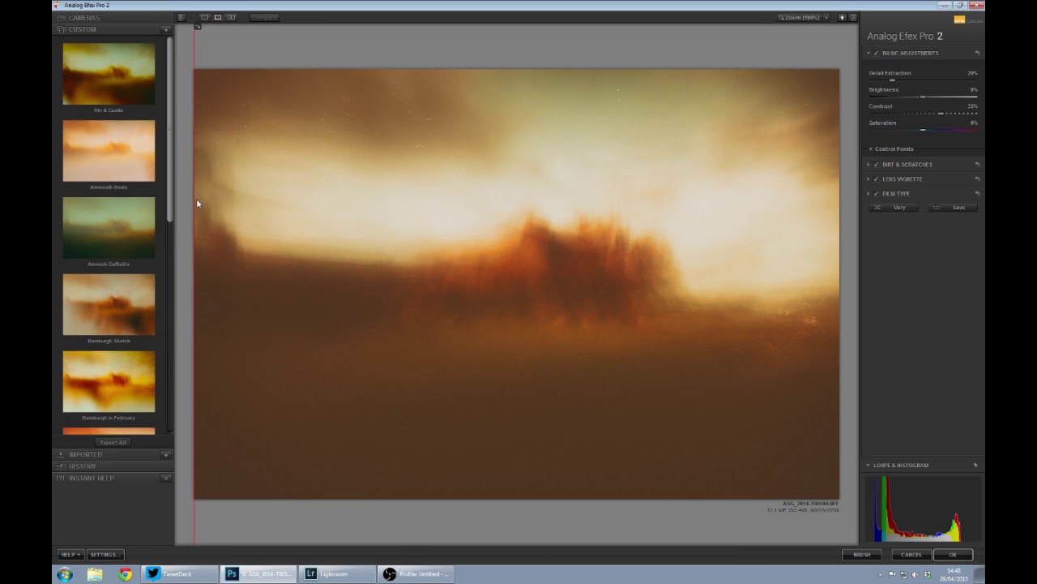
- Try the custom Bamburgh Sketch preset, followed by the Classic Camera 1 preset, on the image
{"action": "left_click", "coordinate": [116, 316]}
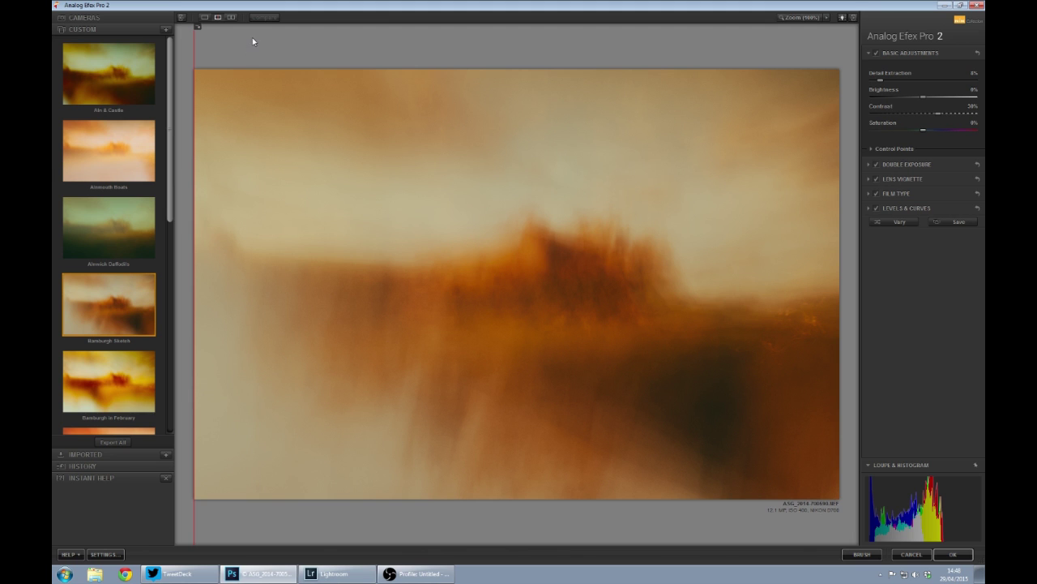
{"action": "left_click", "coordinate": [92, 19]}
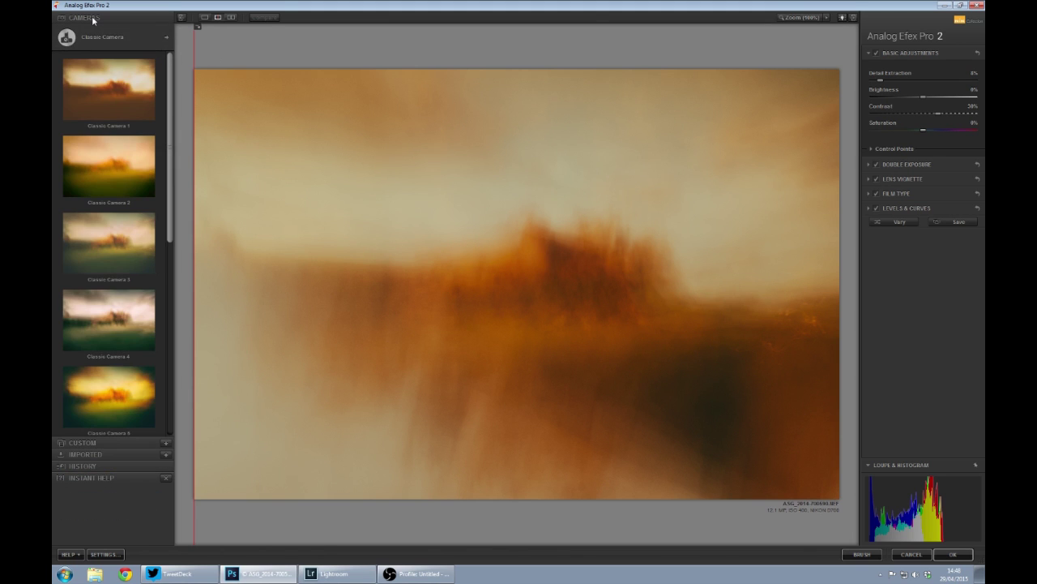
{"action": "left_click", "coordinate": [122, 85]}
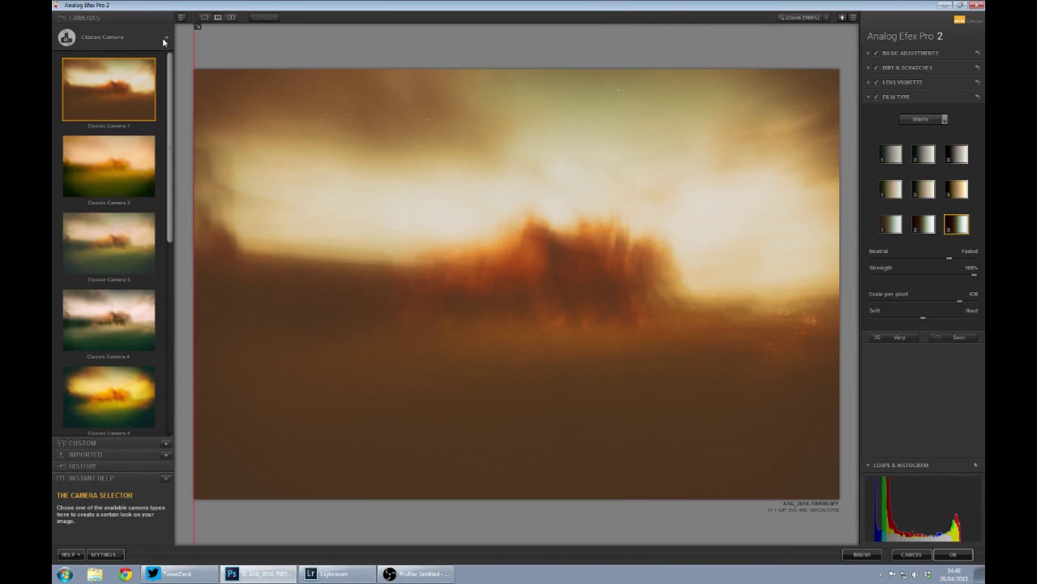
- Switch to the Camera Kit and remove Dirt & Scratches, Lens Vignette and Film Type, keeping only Basic Adjustments active
{"action": "left_click", "coordinate": [162, 37]}
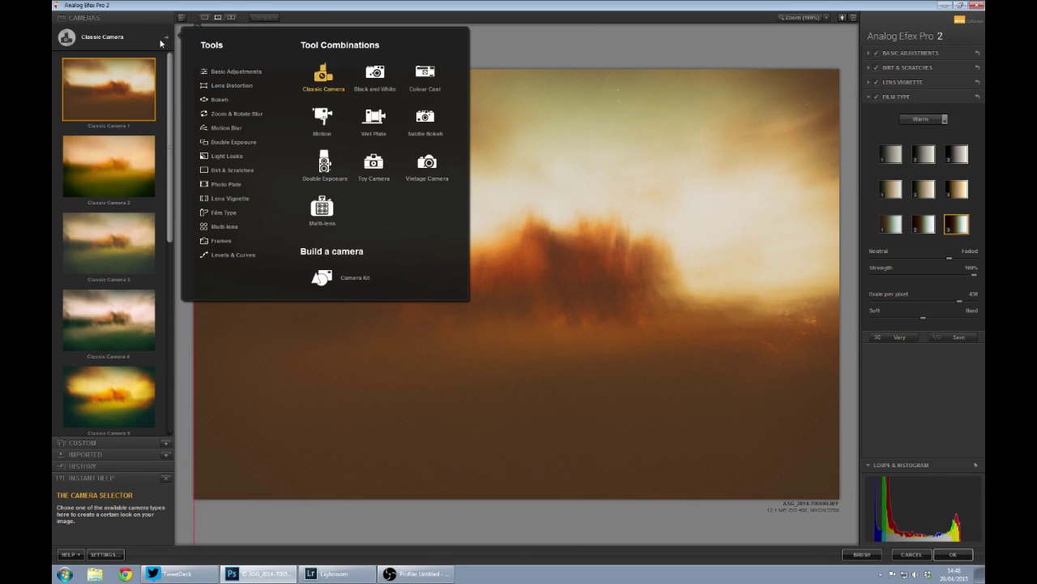
{"action": "left_click", "coordinate": [331, 280]}
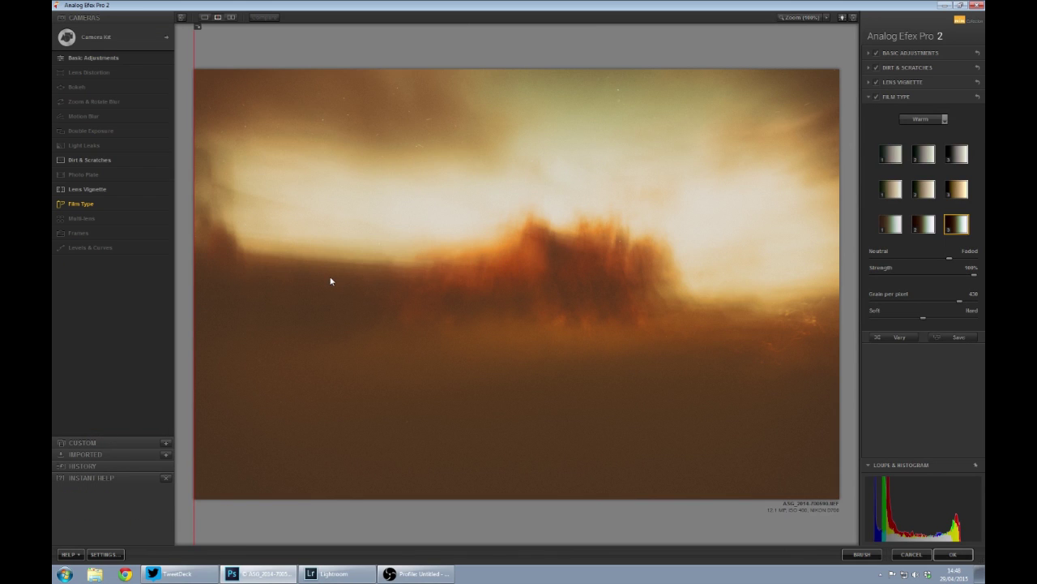
{"action": "left_click", "coordinate": [174, 162]}
{"action": "left_click", "coordinate": [163, 191]}
{"action": "left_click", "coordinate": [162, 205]}
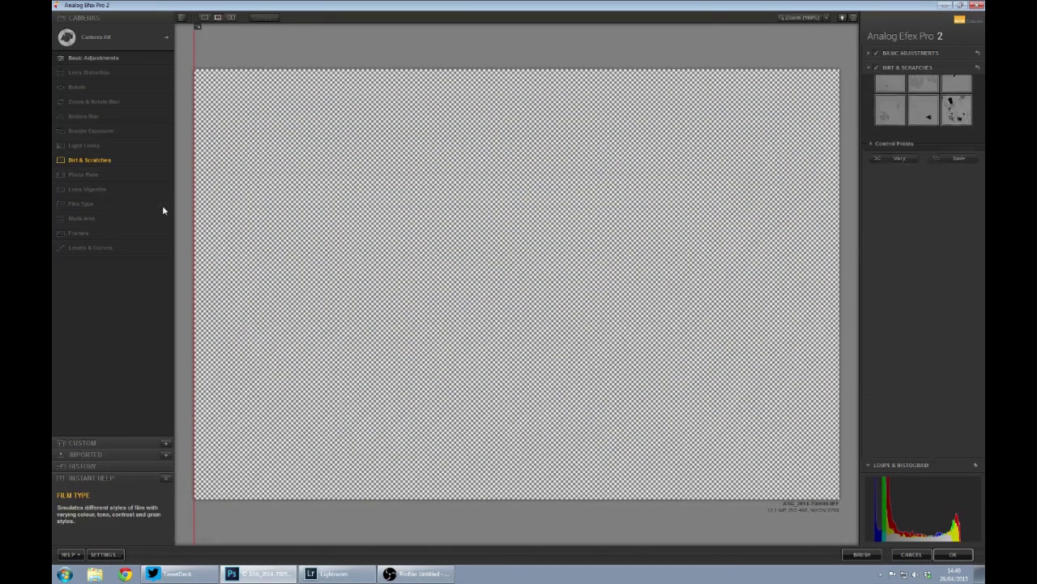
{"action": "left_click", "coordinate": [162, 57]}
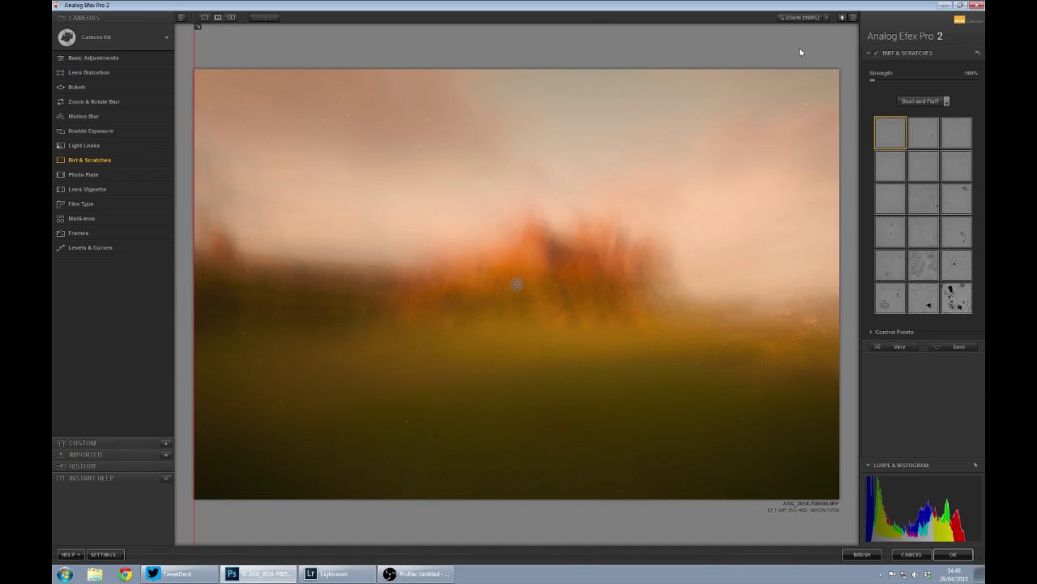
{"action": "left_click", "coordinate": [163, 58]}
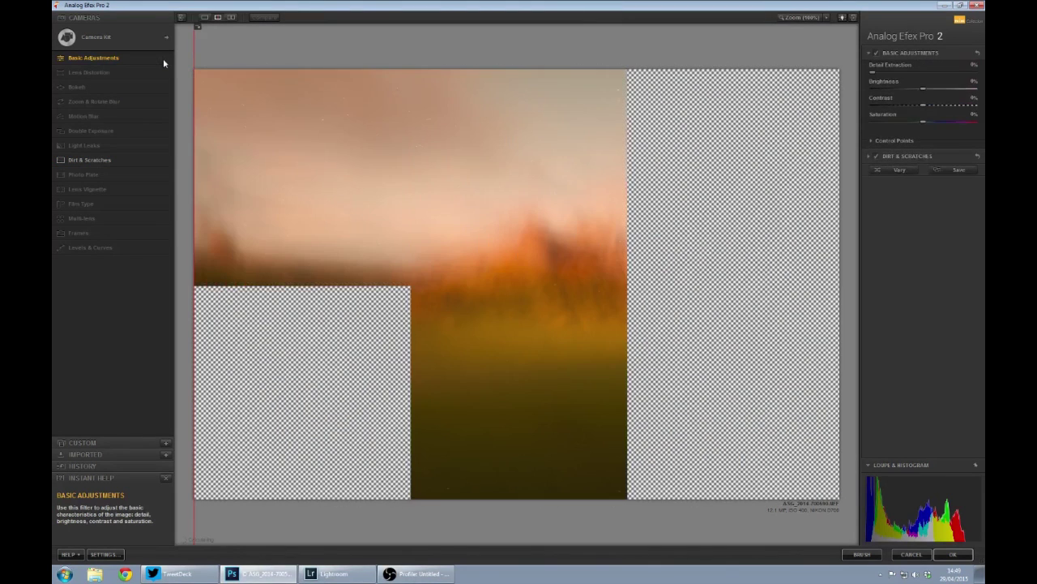
{"action": "left_click", "coordinate": [163, 163]}
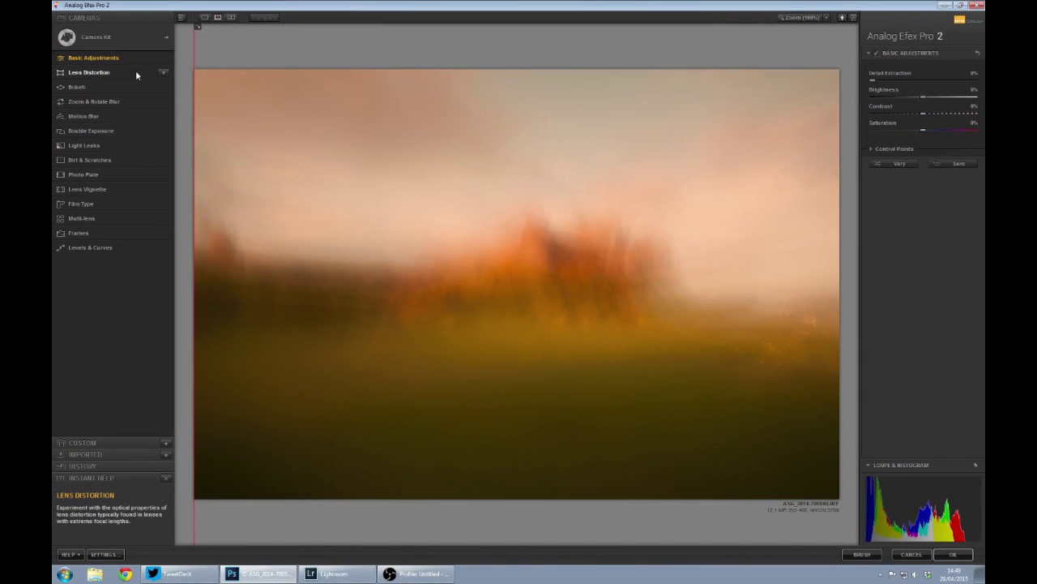
- Add the Double Exposure, Lens Vignette, Film Type and Levels & Curves filters to the Camera Kit
{"action": "left_click", "coordinate": [164, 131]}
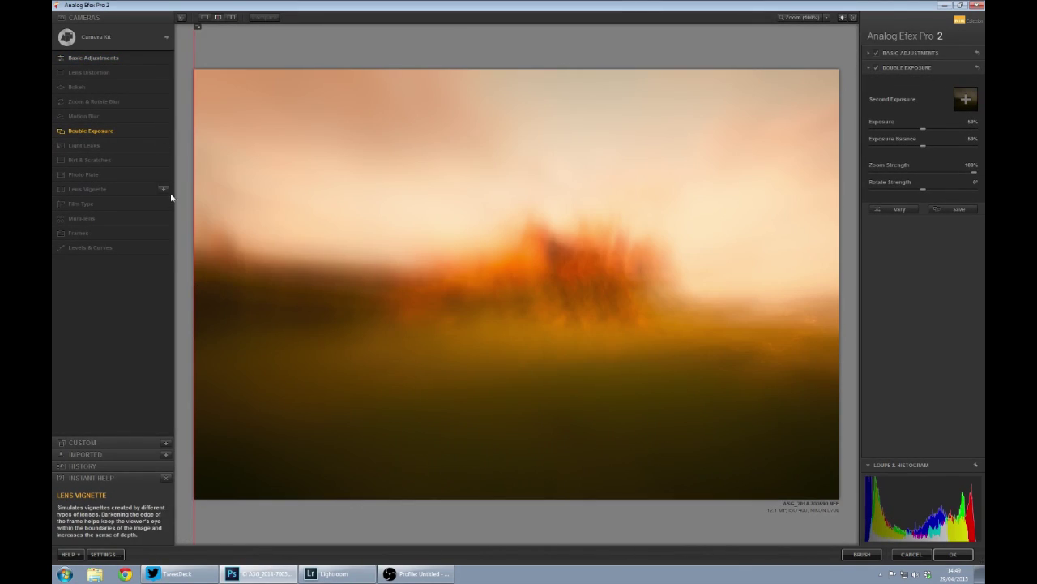
{"action": "left_click", "coordinate": [163, 190]}
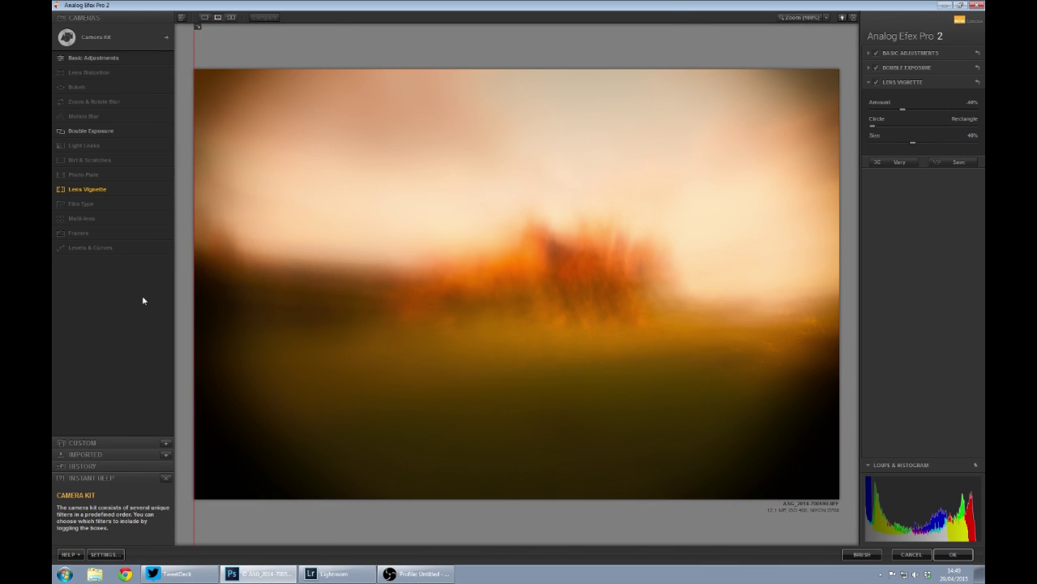
{"action": "left_click", "coordinate": [163, 205]}
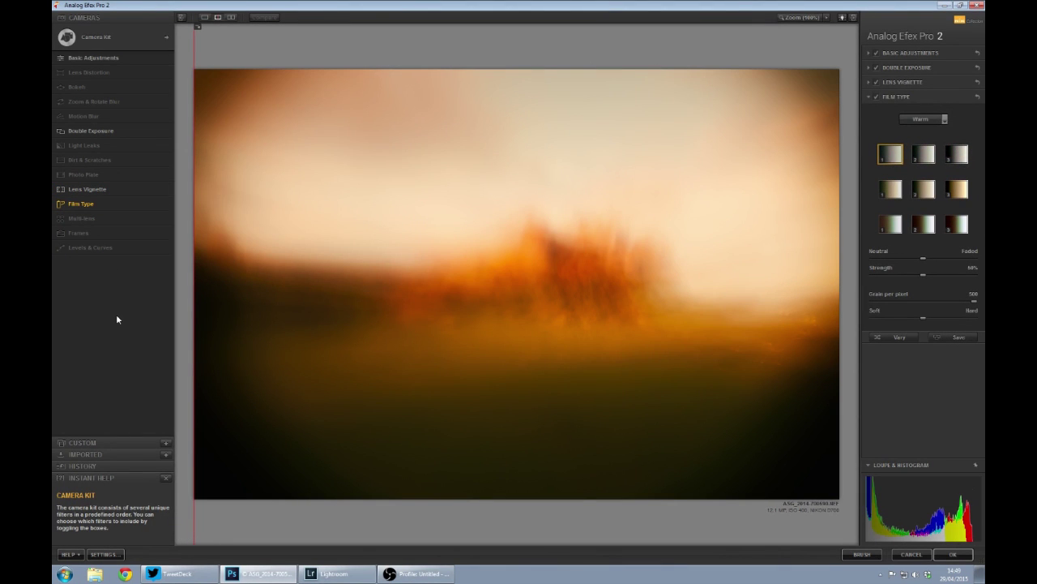
{"action": "left_click", "coordinate": [163, 249]}
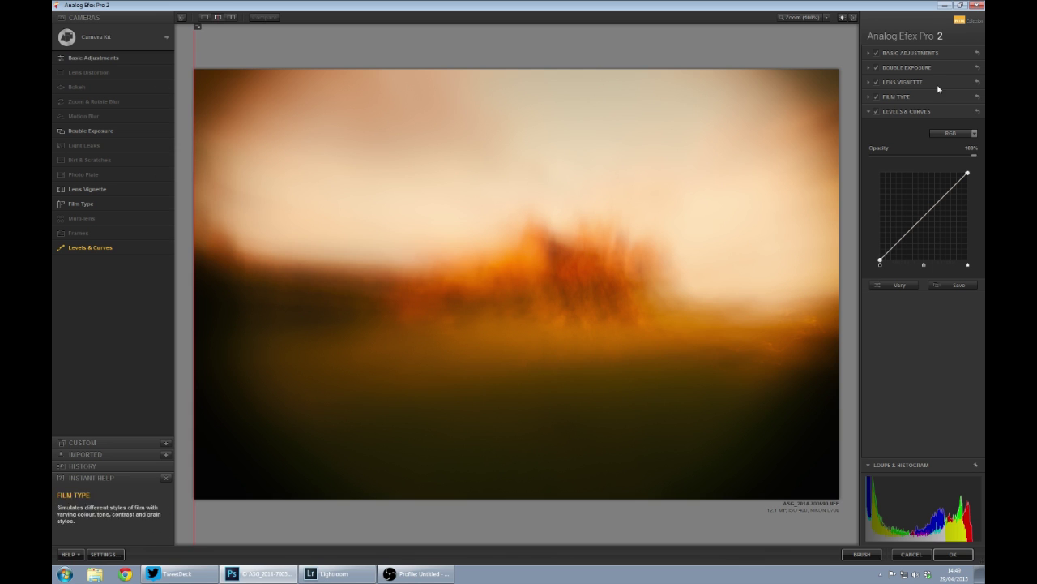
- Switch off Double Exposure, Lens Vignette, Film Type and Levels & Curves, leaving only Basic Adjustments applied
{"action": "left_click", "coordinate": [876, 67]}
{"action": "left_click", "coordinate": [877, 82]}
{"action": "left_click", "coordinate": [876, 96]}
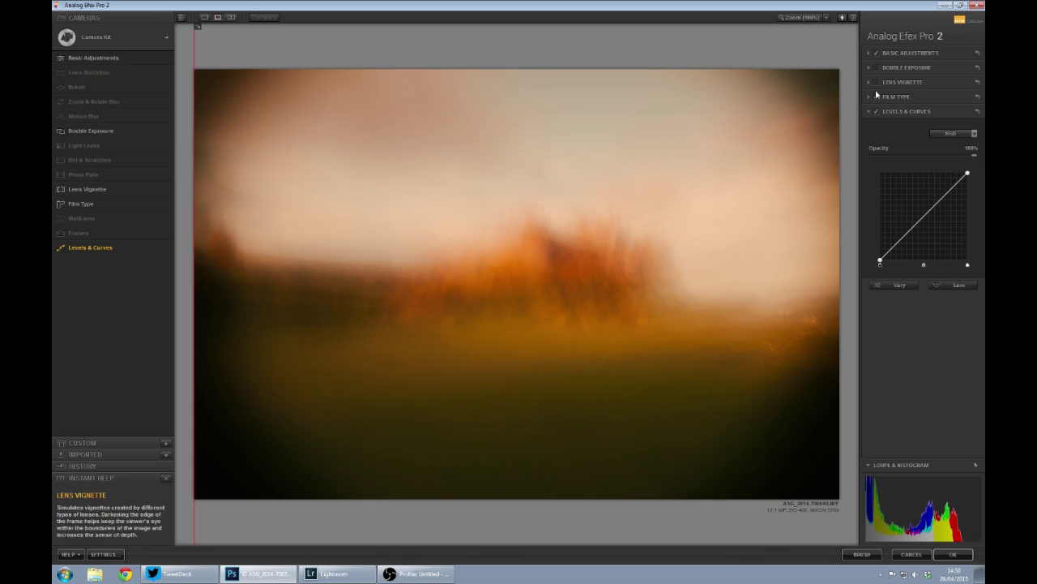
{"action": "left_click", "coordinate": [876, 111]}
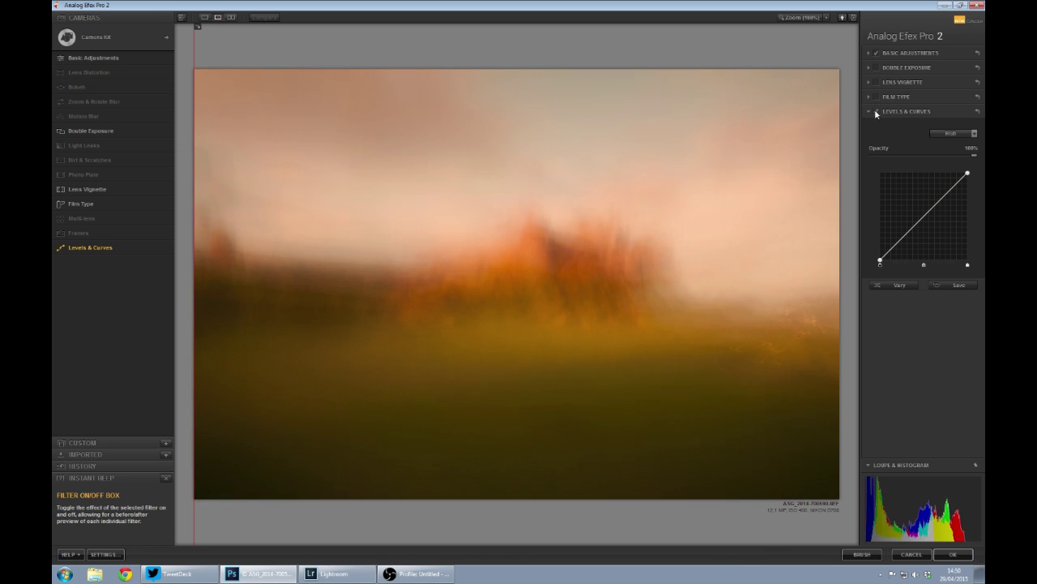
- In Basic Adjustments, set Detail Extraction to 11% and Contrast to 23%
{"action": "left_click", "coordinate": [908, 53]}
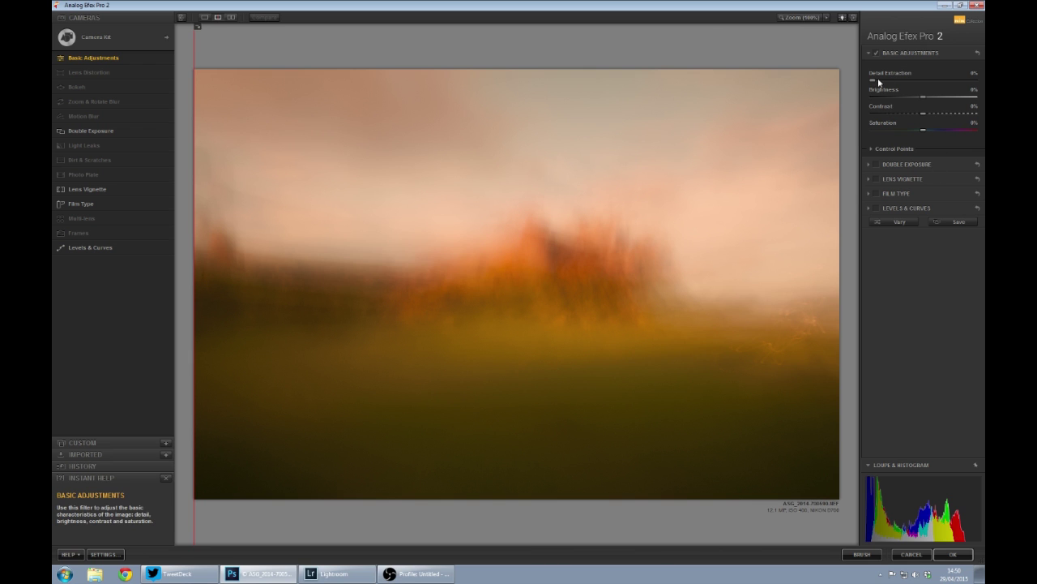
{"action": "left_click_drag", "start_coordinate": [879, 83], "coordinate": [886, 85]}
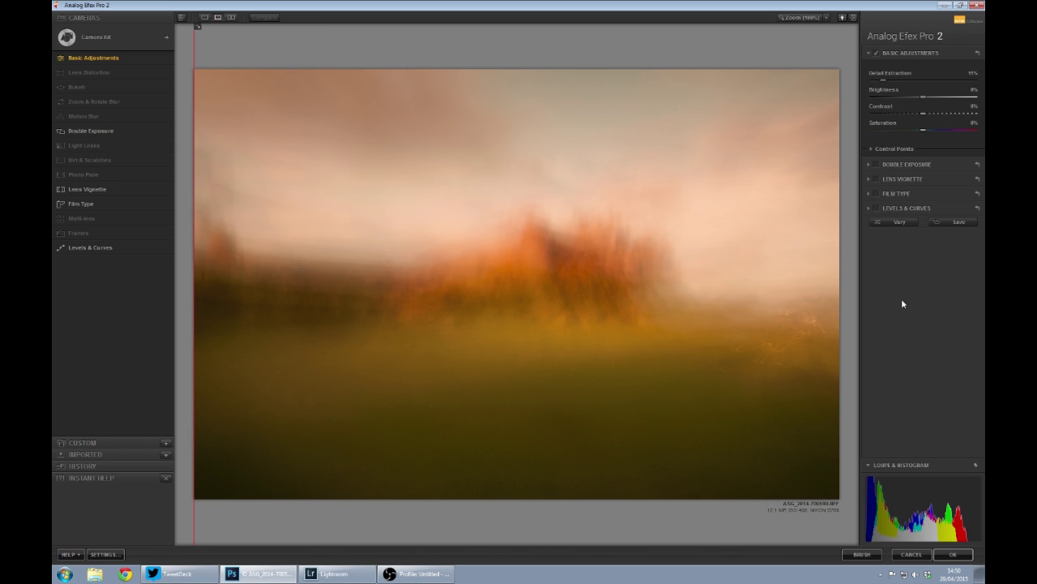
{"action": "left_click_drag", "start_coordinate": [922, 112], "coordinate": [934, 121]}
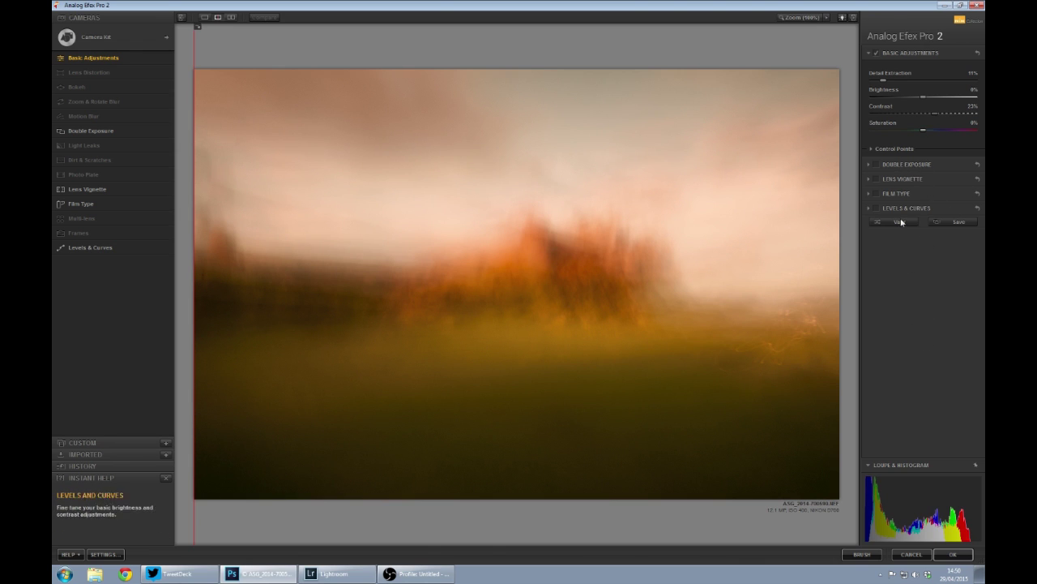
- Enable Film Type with the Warm category, try the third film of the first row, and settle on the first film
{"action": "left_click", "coordinate": [919, 196]}
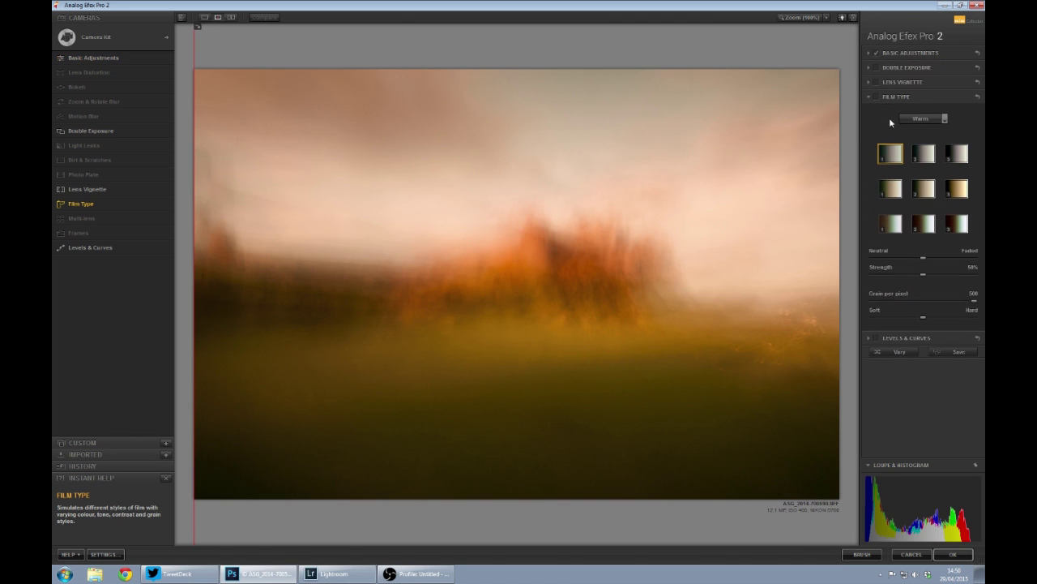
{"action": "left_click", "coordinate": [877, 97]}
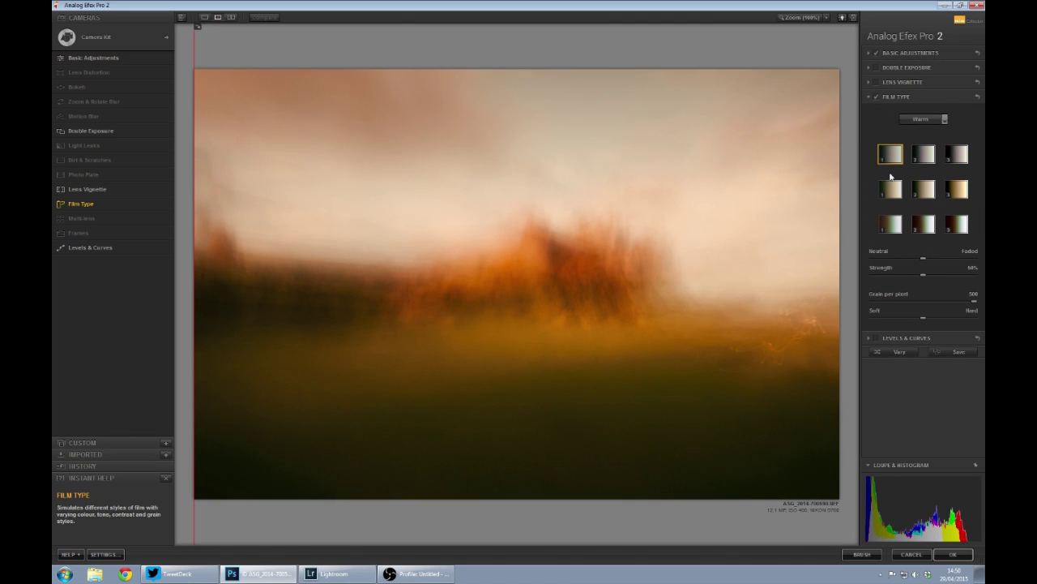
{"action": "left_click", "coordinate": [920, 120]}
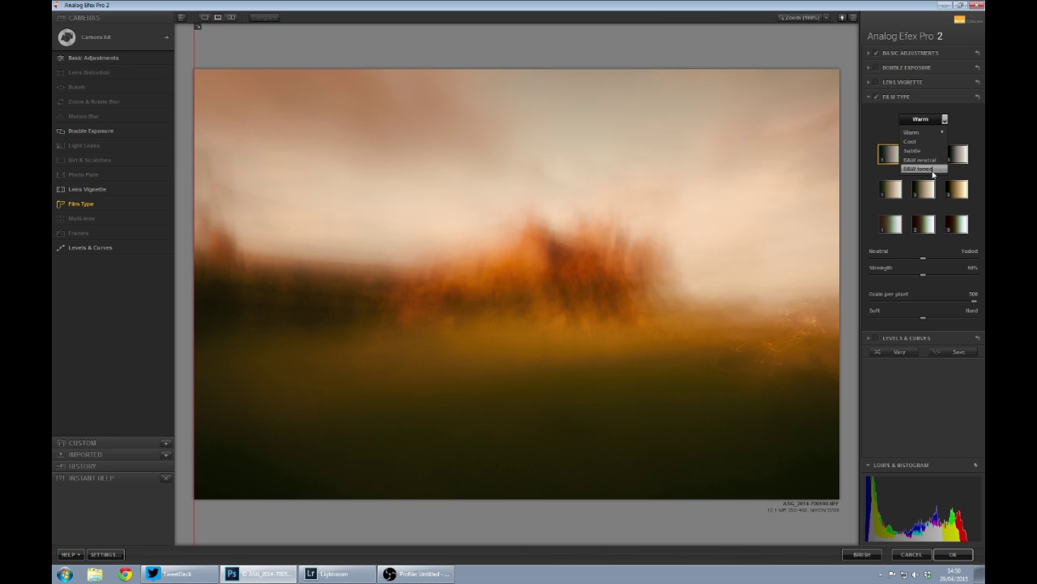
{"action": "left_click", "coordinate": [920, 132]}
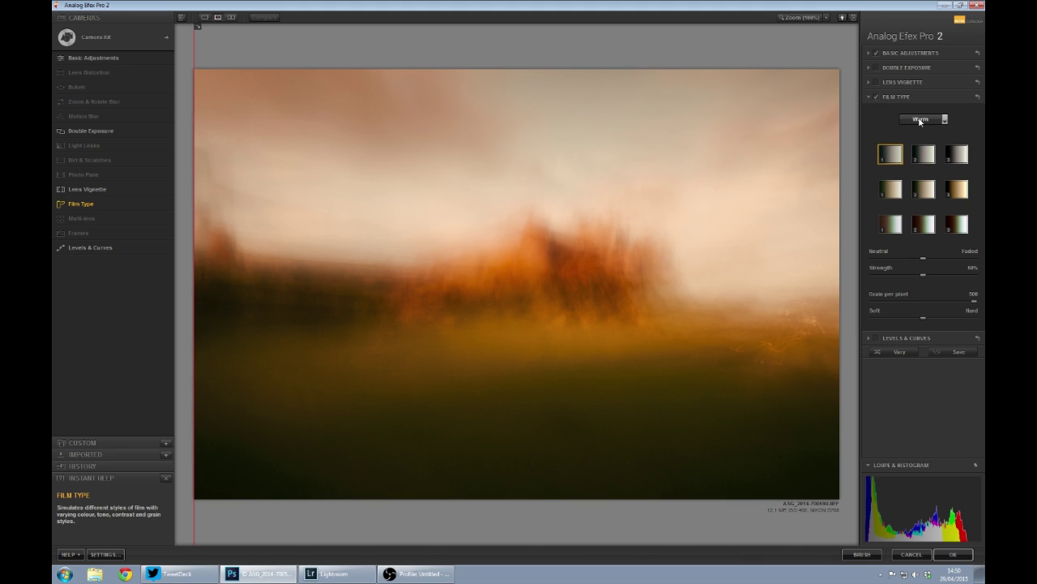
{"action": "left_click", "coordinate": [897, 157]}
{"action": "left_click", "coordinate": [959, 159]}
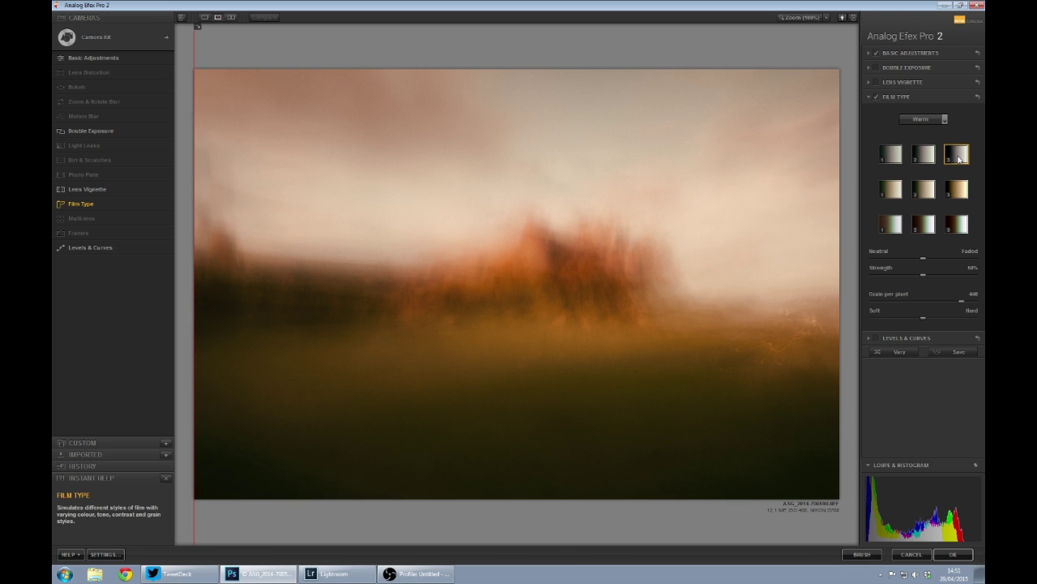
{"action": "left_click", "coordinate": [900, 160]}
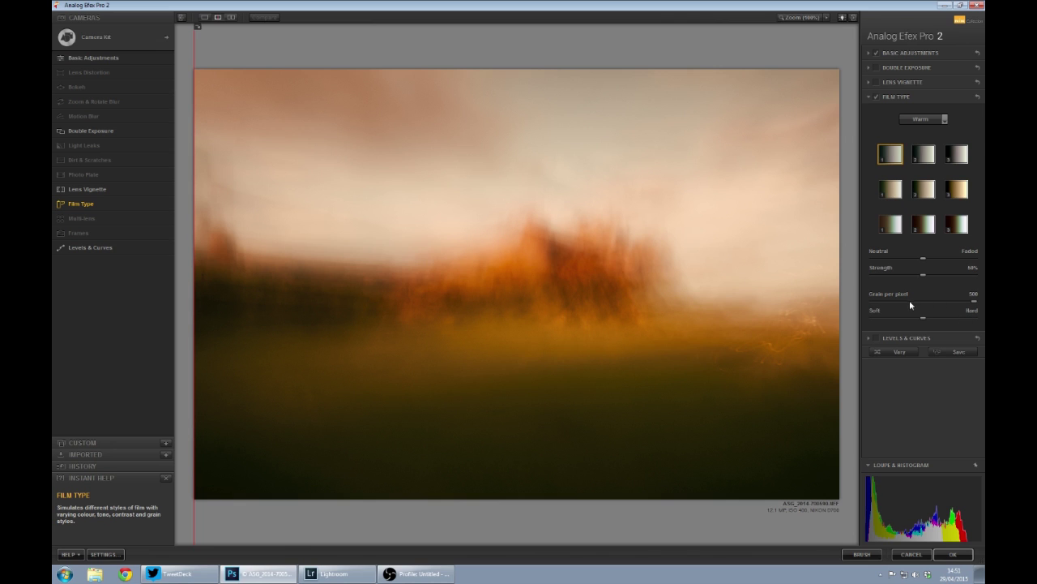
- Compare the film effect at zero Strength, set Strength to 80%, and shift the film look moderately towards Faded
{"action": "mouse_move", "coordinate": [974, 300]}
{"action": "left_mouse_down"}
{"action": "mouse_move", "coordinate": [924, 305]}
{"action": "mouse_move", "coordinate": [963, 314]}
{"action": "left_mouse_up"}
{"action": "left_click_drag", "start_coordinate": [889, 281], "coordinate": [823, 283]}
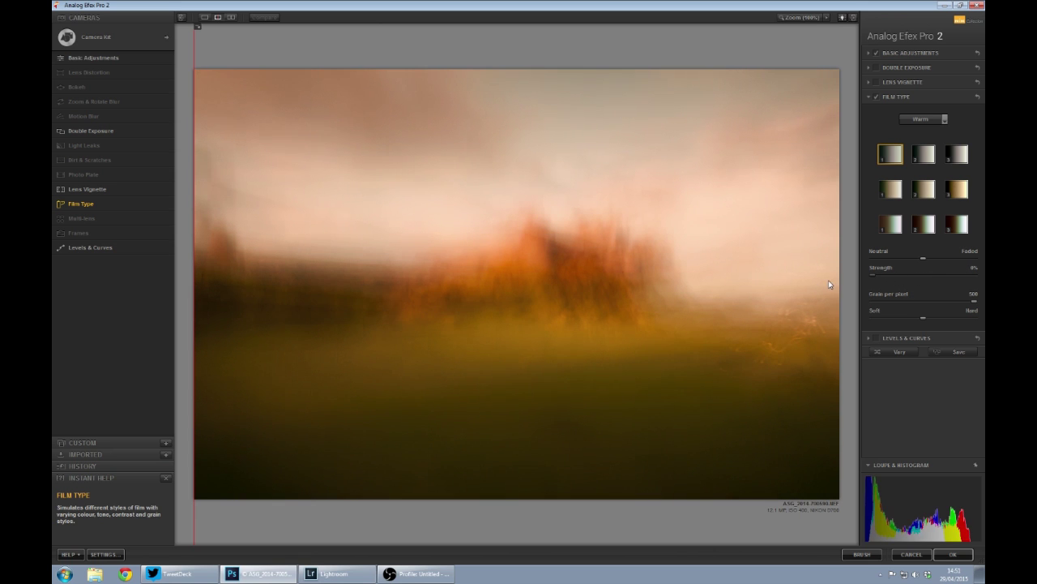
{"action": "left_click_drag", "start_coordinate": [916, 286], "coordinate": [951, 286]}
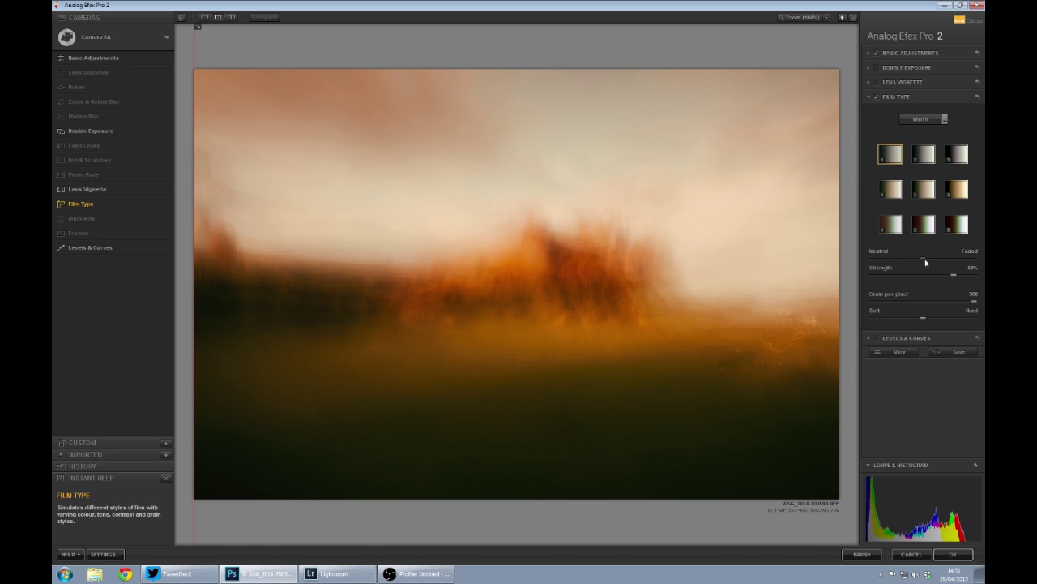
{"action": "mouse_move", "coordinate": [933, 259]}
{"action": "left_mouse_down"}
{"action": "mouse_move", "coordinate": [975, 265]}
{"action": "mouse_move", "coordinate": [932, 266]}
{"action": "mouse_move", "coordinate": [942, 270]}
{"action": "left_mouse_up"}
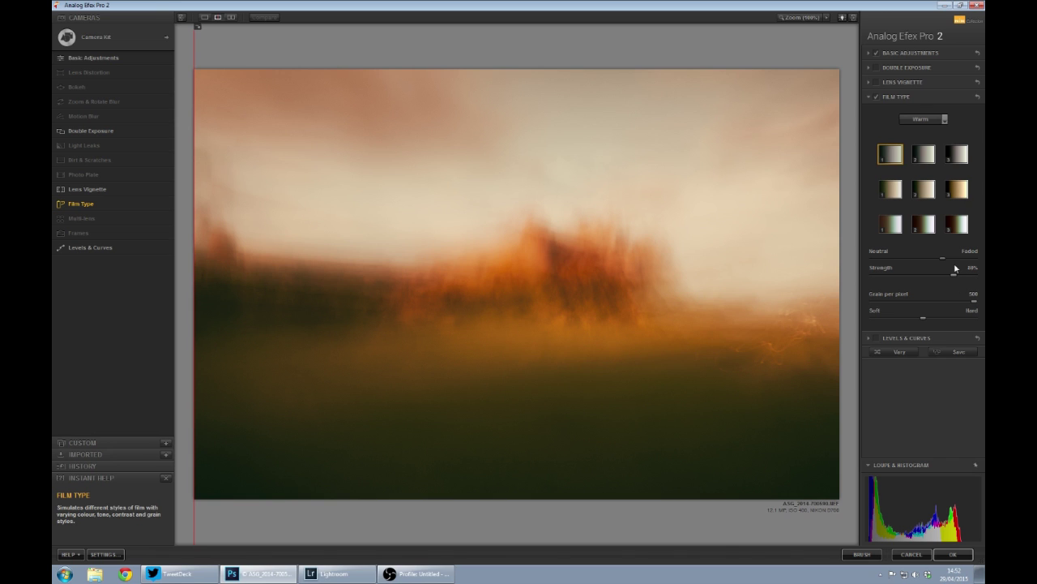
- Enable Levels & Curves and shape a gentle RGB S-curve with slightly darker shadows and brighter highlights
{"action": "left_click", "coordinate": [899, 337]}
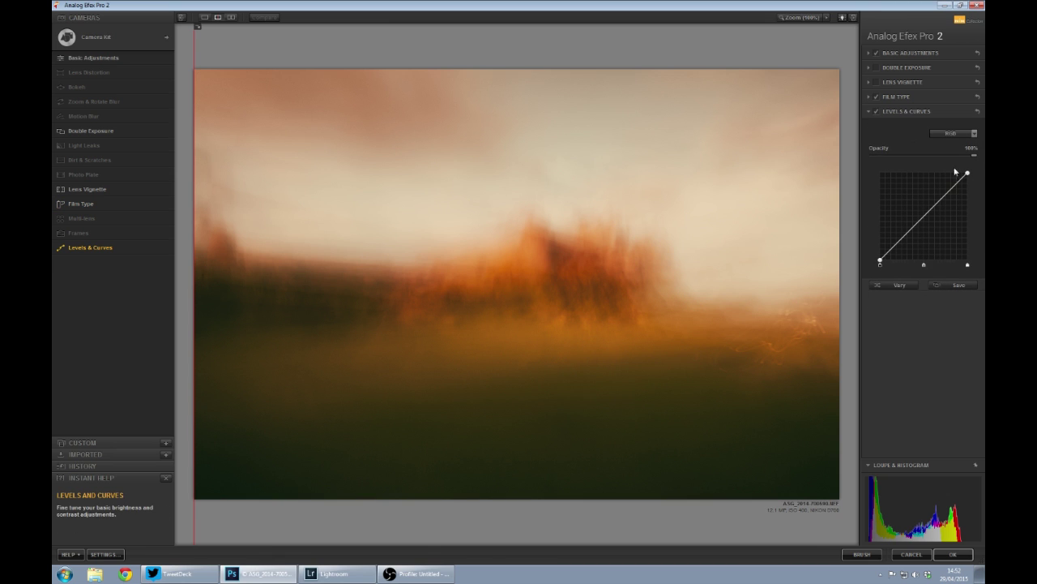
{"action": "left_click", "coordinate": [906, 234]}
{"action": "left_click_drag", "start_coordinate": [908, 236], "coordinate": [907, 238]}
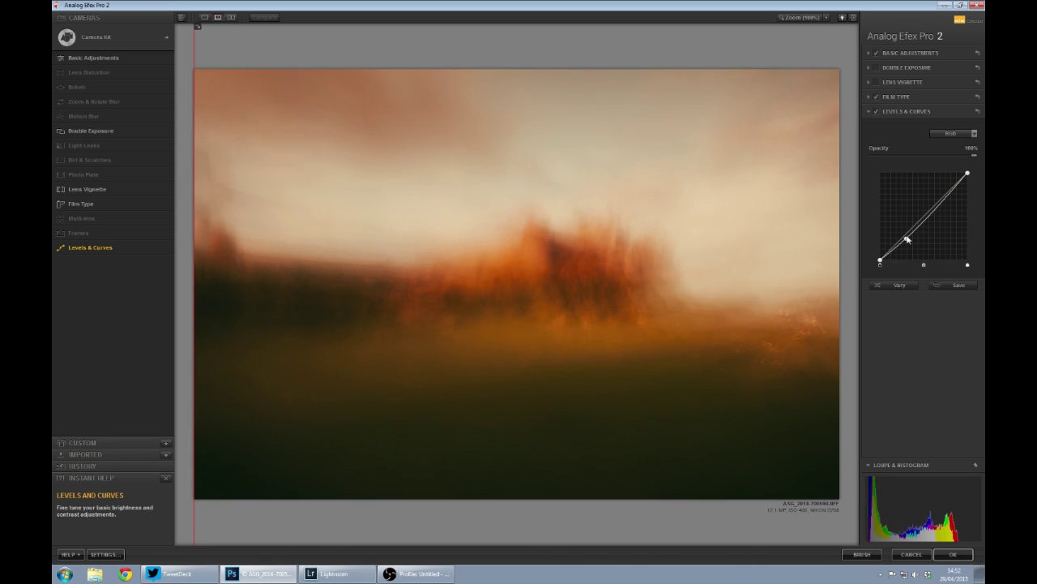
{"action": "left_click", "coordinate": [944, 203]}
{"action": "left_click_drag", "start_coordinate": [944, 203], "coordinate": [942, 199]}
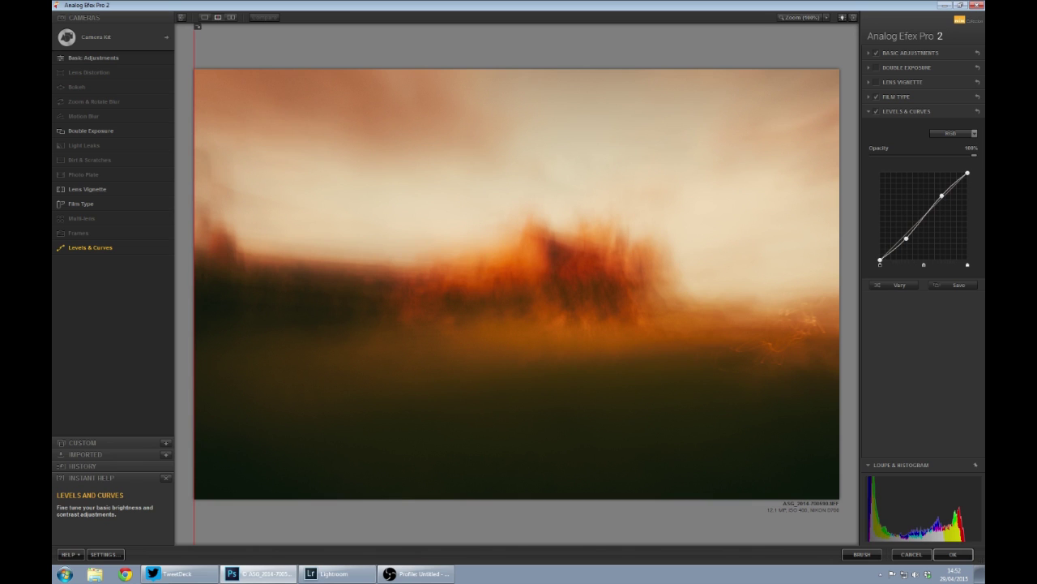
- Enable Double Exposure, set Zoom Strength to 0%, and move the circular zoom control to the right of the trees
{"action": "left_click", "coordinate": [898, 70]}
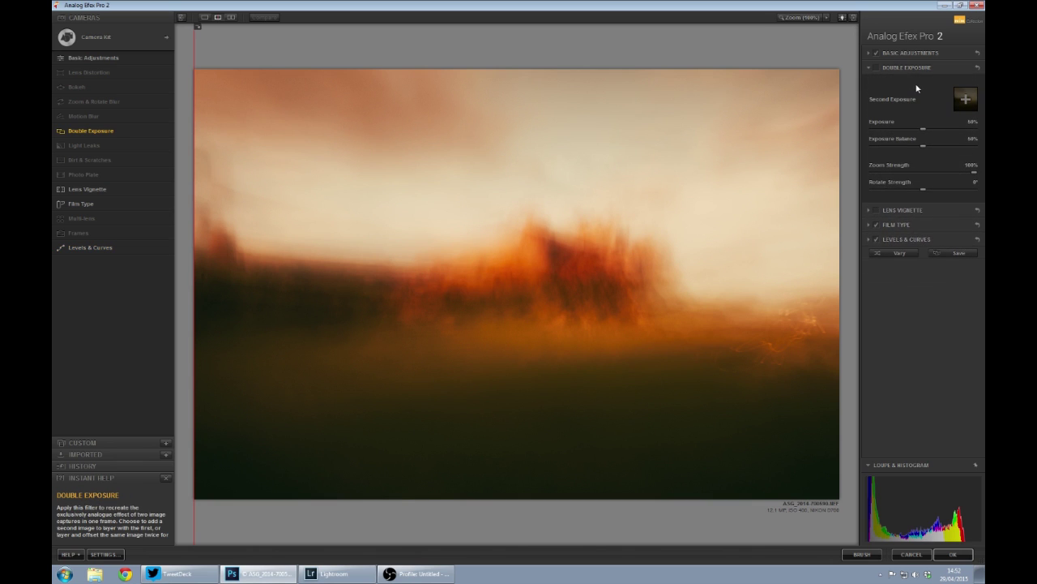
{"action": "left_click", "coordinate": [876, 68]}
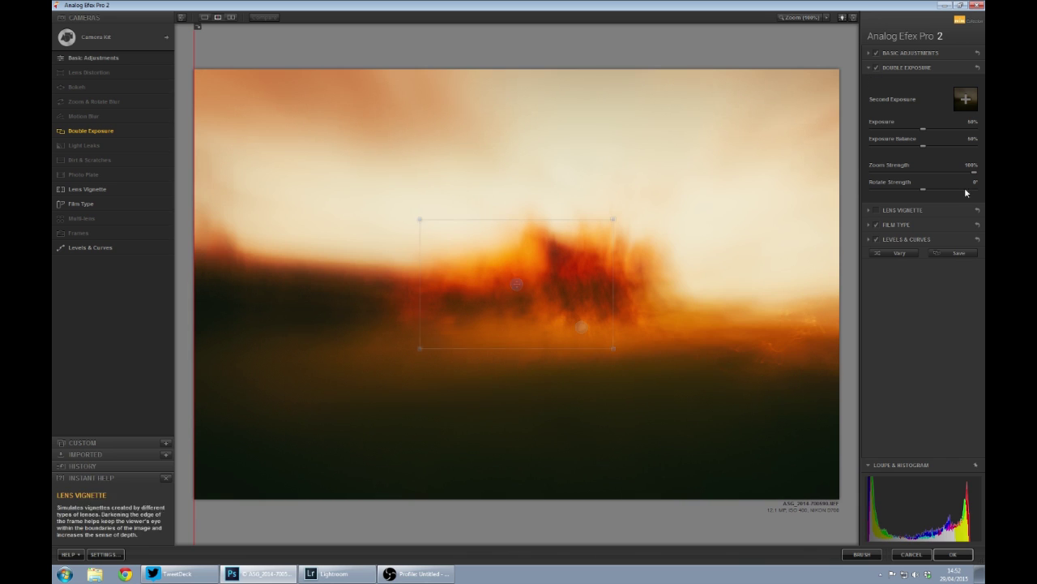
{"action": "left_click_drag", "start_coordinate": [975, 176], "coordinate": [848, 178]}
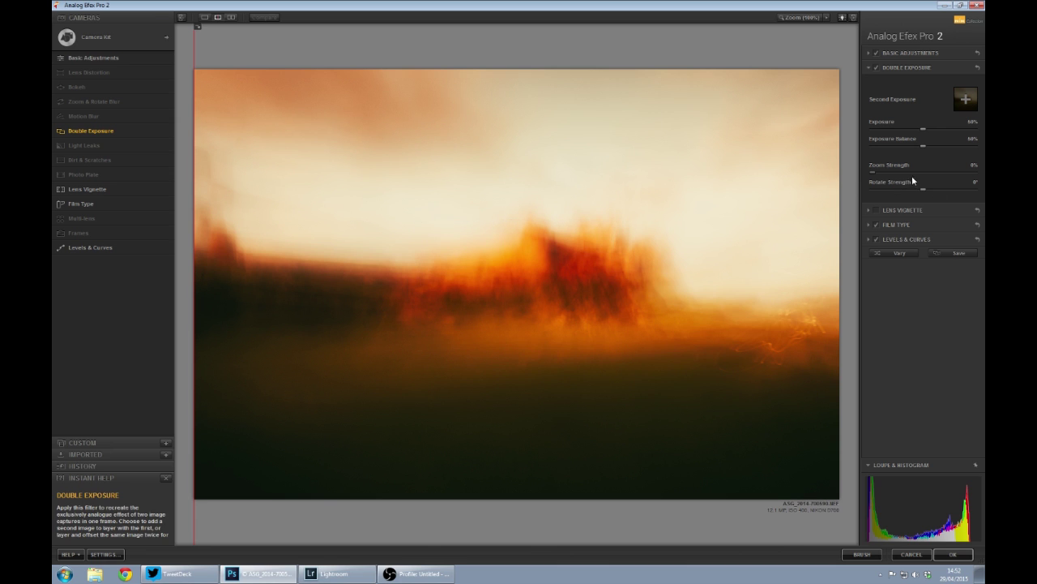
{"action": "left_click", "coordinate": [581, 328]}
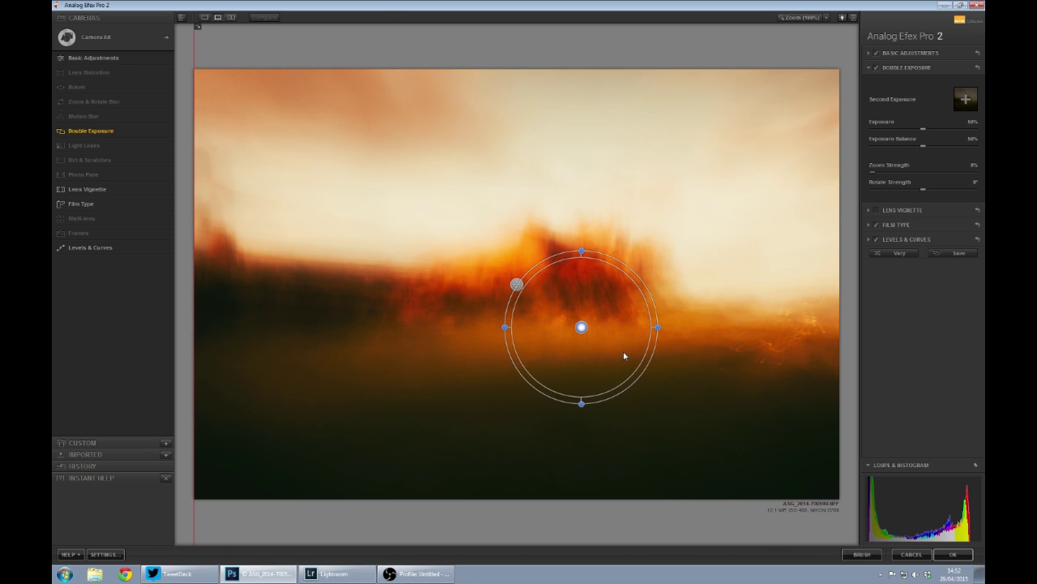
{"action": "left_click_drag", "start_coordinate": [582, 327], "coordinate": [700, 333]}
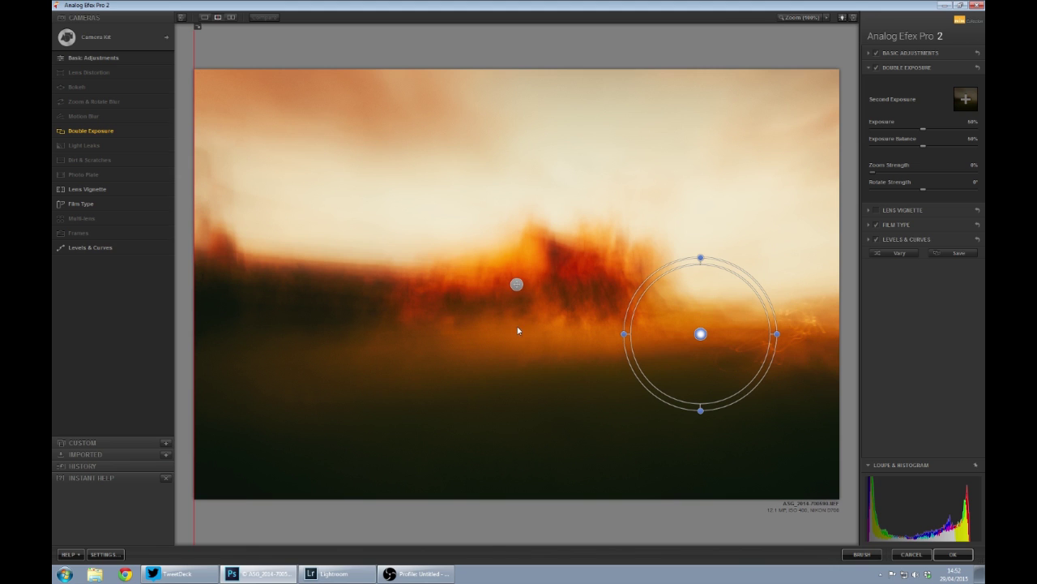
- Enlarge the second exposure using its frame on the image and move it slightly upward
{"action": "left_click", "coordinate": [517, 285]}
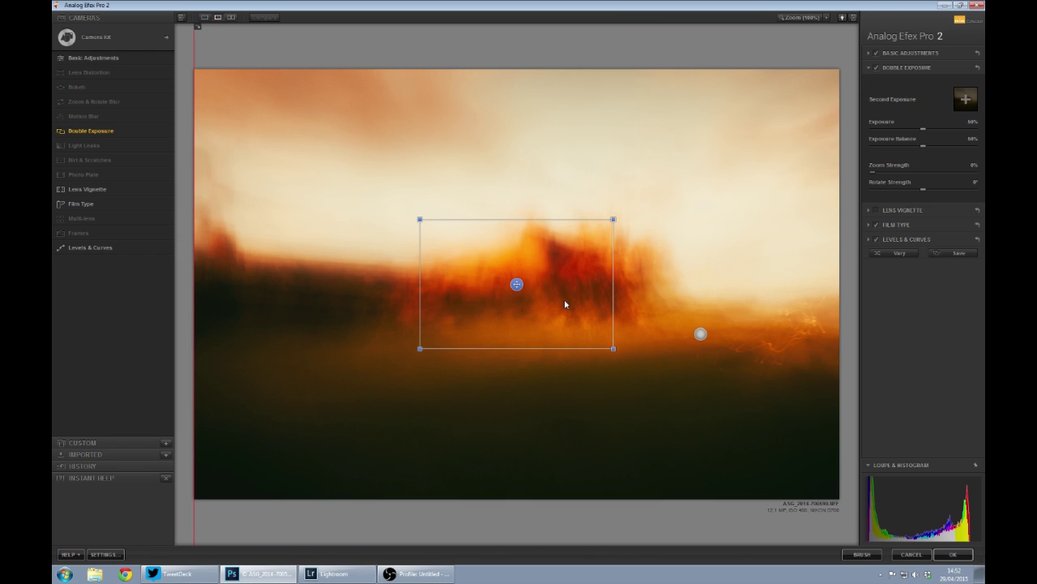
{"action": "left_click", "coordinate": [966, 103]}
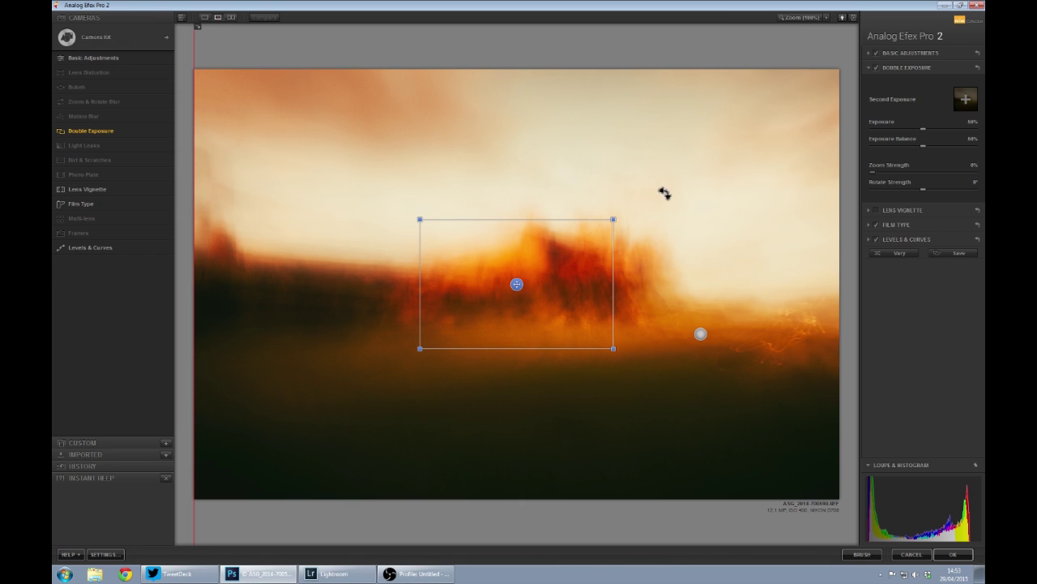
{"action": "mouse_move", "coordinate": [619, 224]}
{"action": "left_click_drag", "start_coordinate": [618, 224], "coordinate": [733, 159]}
{"action": "left_click_drag", "start_coordinate": [520, 286], "coordinate": [514, 252]}
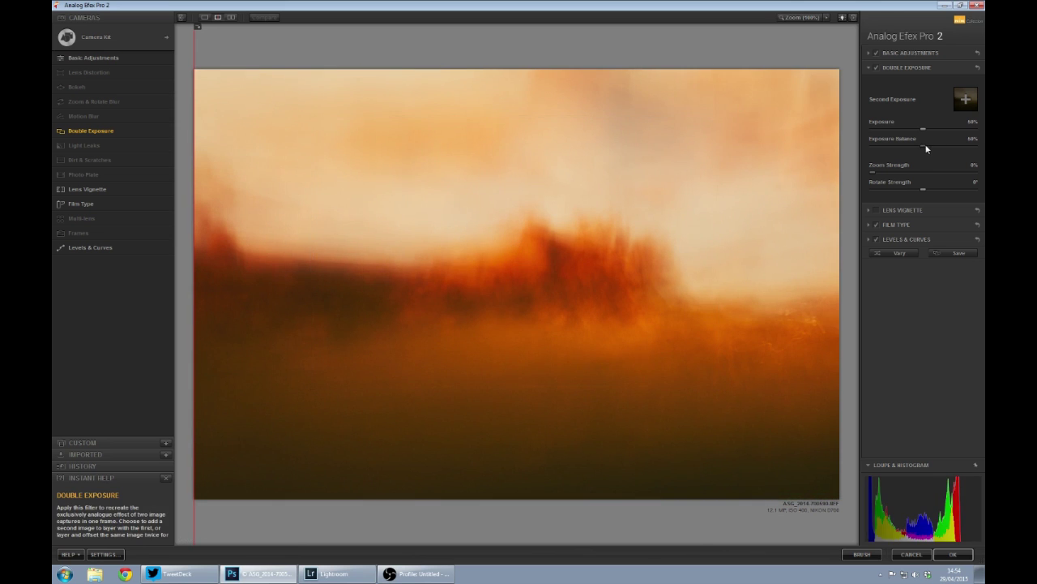
- Try the double exposure's Exposure Balance at 0% and 100%, and return it to 50%
{"action": "left_click_drag", "start_coordinate": [921, 150], "coordinate": [832, 157]}
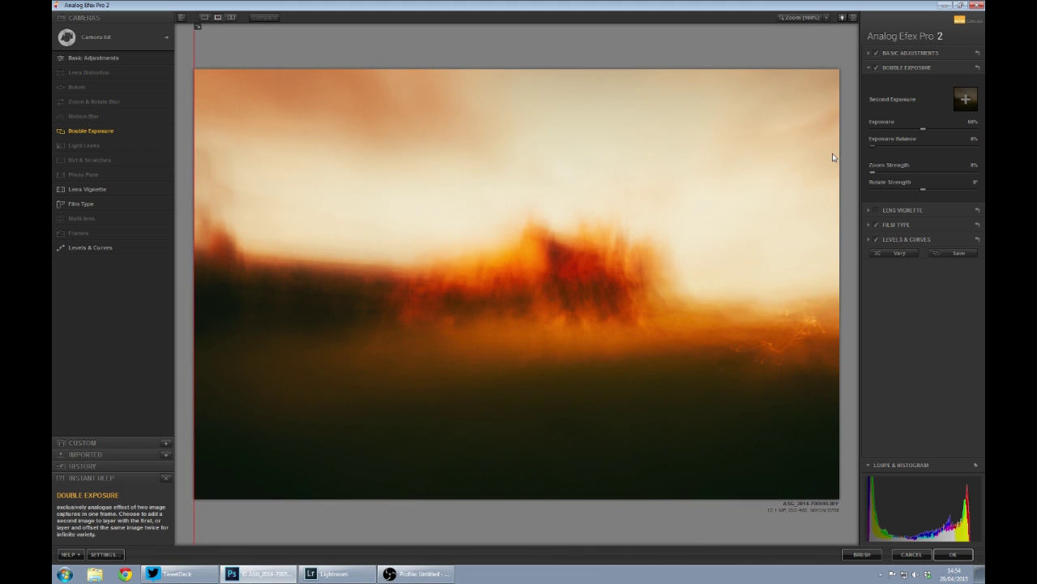
{"action": "left_click_drag", "start_coordinate": [877, 150], "coordinate": [984, 154]}
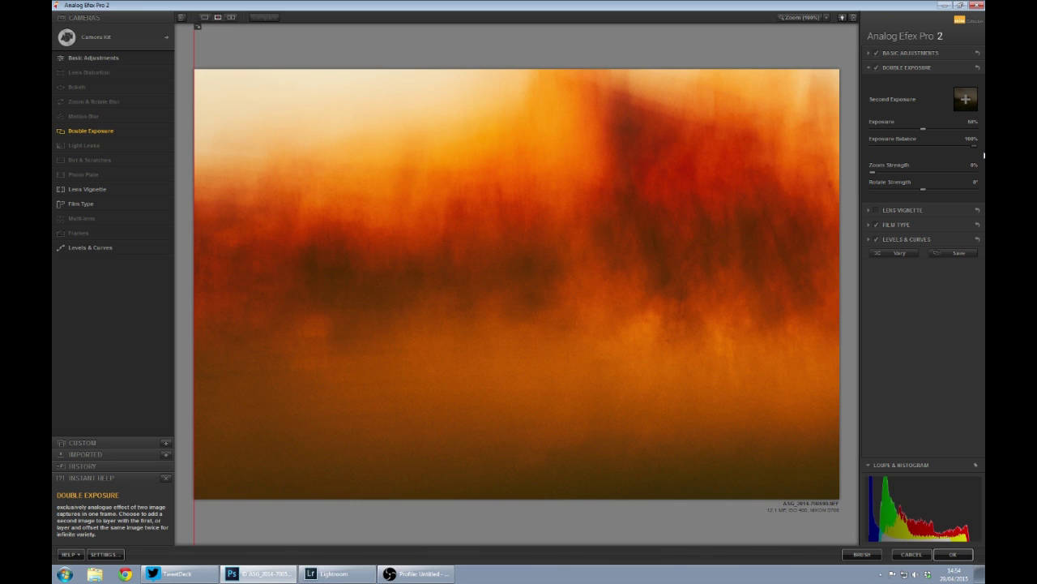
{"action": "left_click_drag", "start_coordinate": [976, 154], "coordinate": [923, 157]}
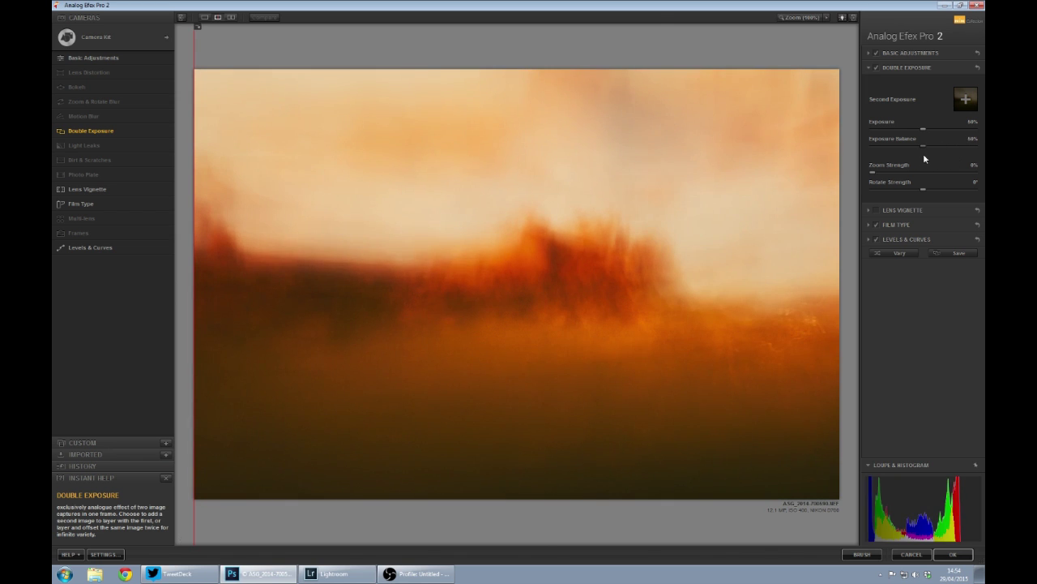
- Try the double exposure's Exposure at 20%, and raise it to 99%
{"action": "mouse_move", "coordinate": [717, 231]}
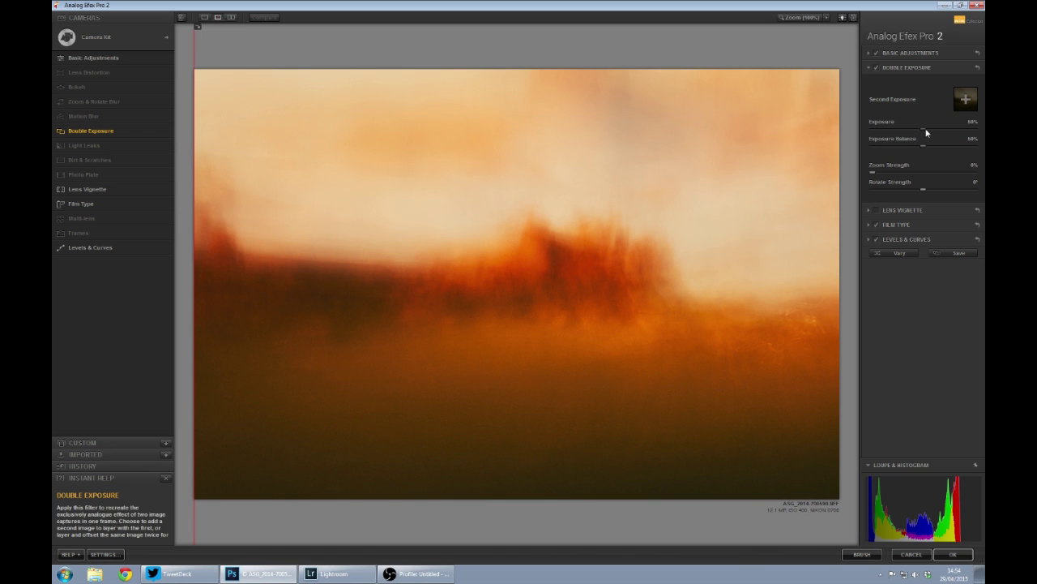
{"action": "left_click_drag", "start_coordinate": [924, 131], "coordinate": [895, 140]}
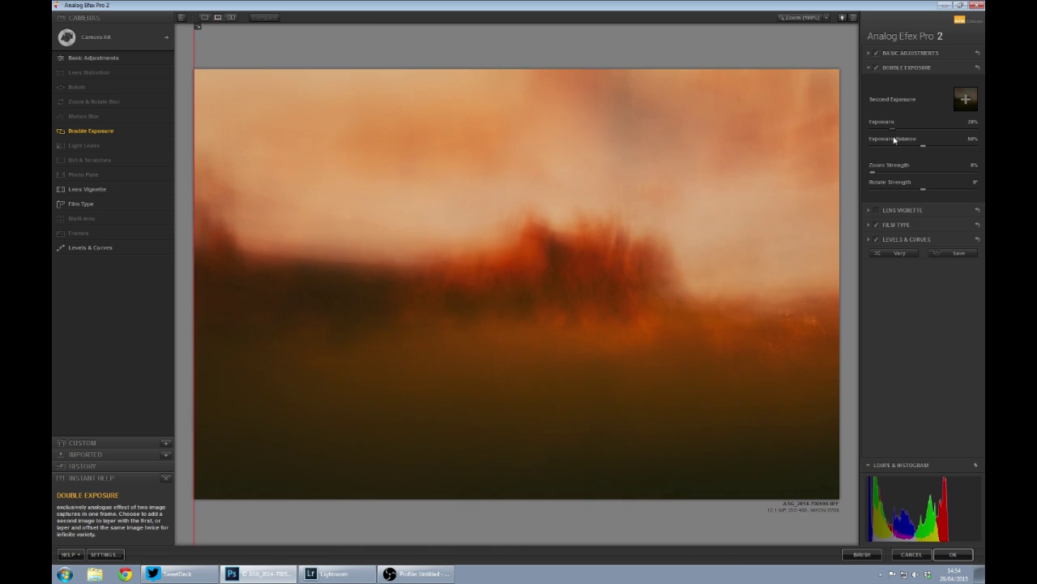
{"action": "left_click_drag", "start_coordinate": [895, 140], "coordinate": [974, 139]}
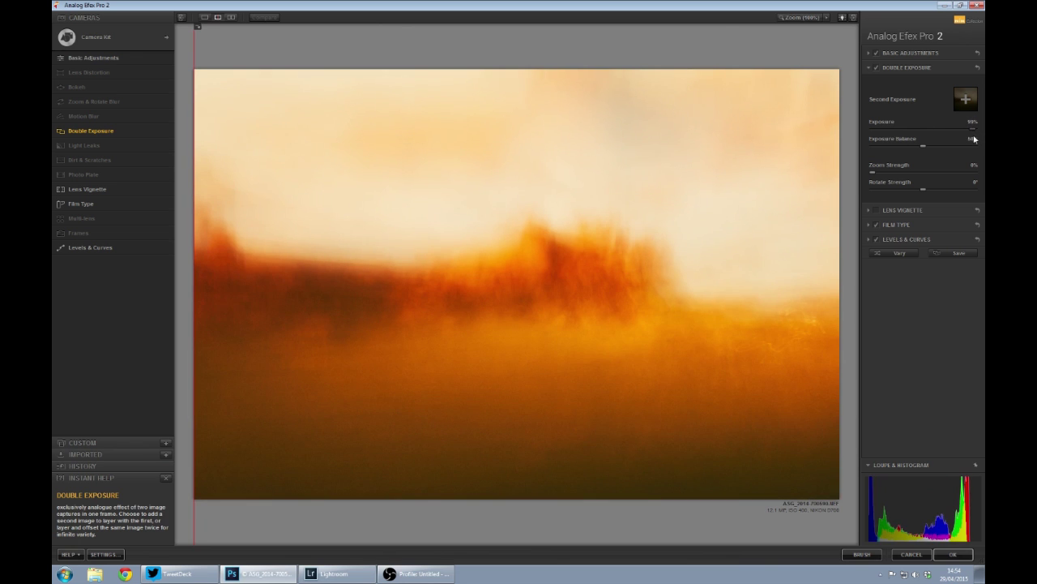
- Lower the double exposure's Exposure to about 76%, and reset it to its default 50%
{"action": "left_click_drag", "start_coordinate": [954, 139], "coordinate": [950, 140]}
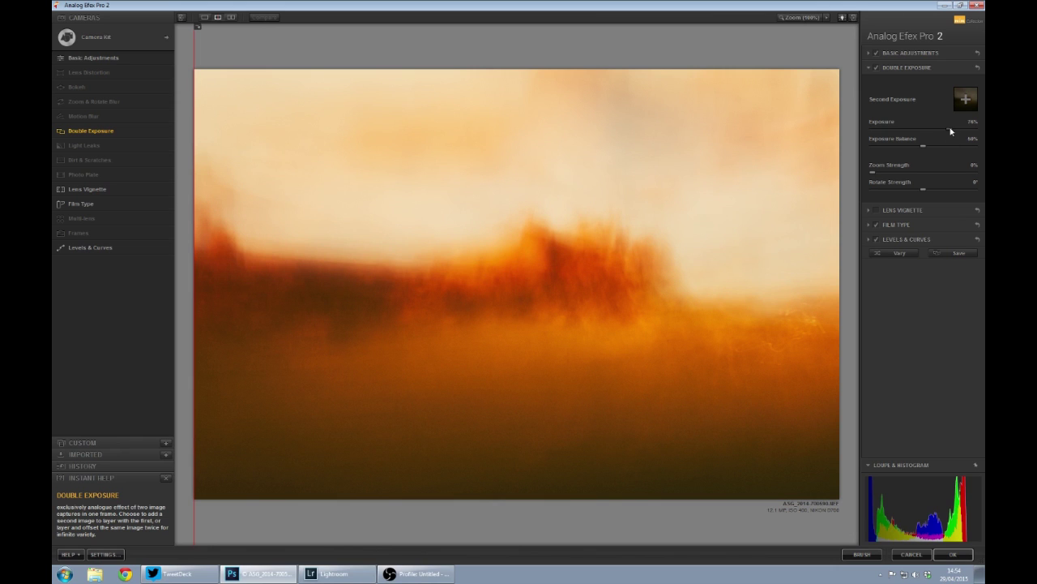
{"action": "double_click", "coordinate": [951, 132]}
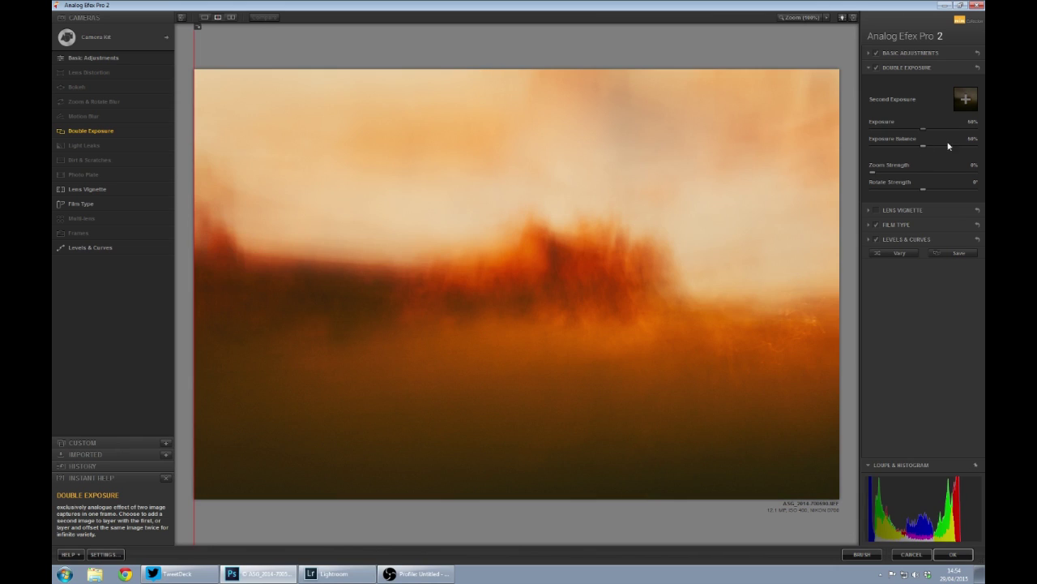
- Rotate the second exposure until it is nearly upside down and tilted, and move its centre over the trees
{"action": "mouse_move", "coordinate": [638, 210]}
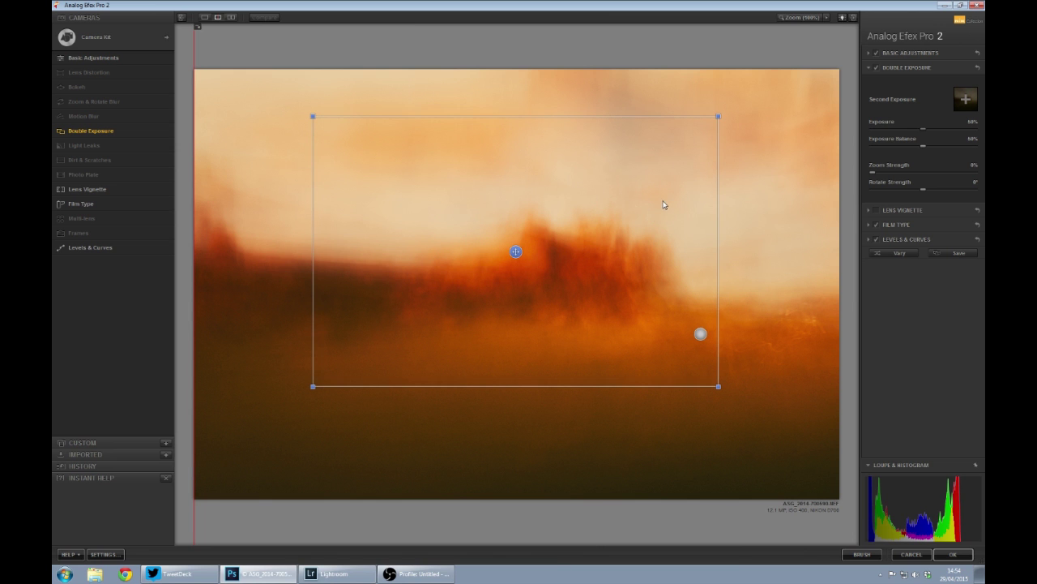
{"action": "left_click_drag", "start_coordinate": [517, 252], "coordinate": [469, 255]}
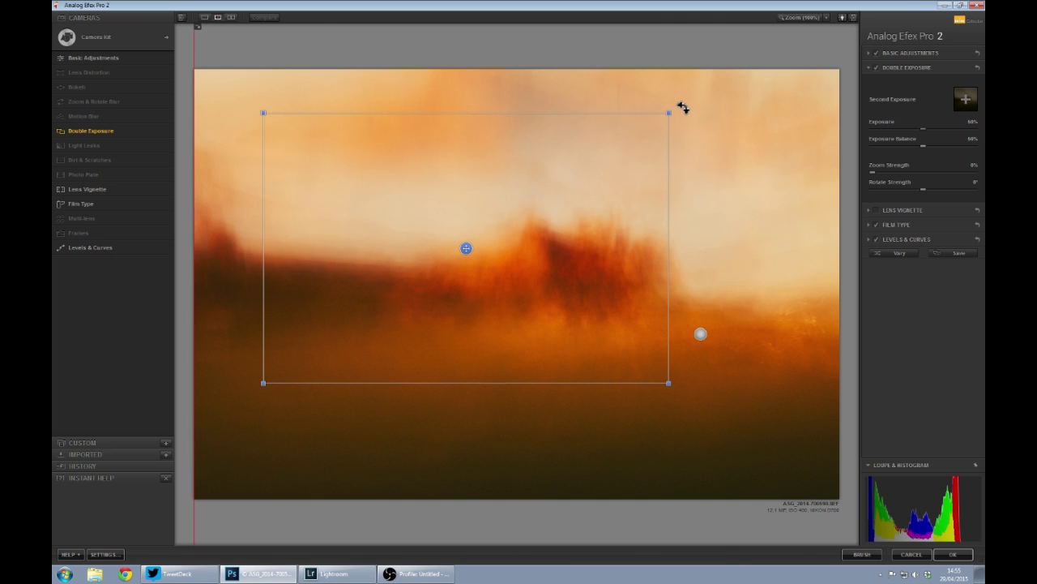
{"action": "left_click_drag", "start_coordinate": [683, 105], "coordinate": [319, 295]}
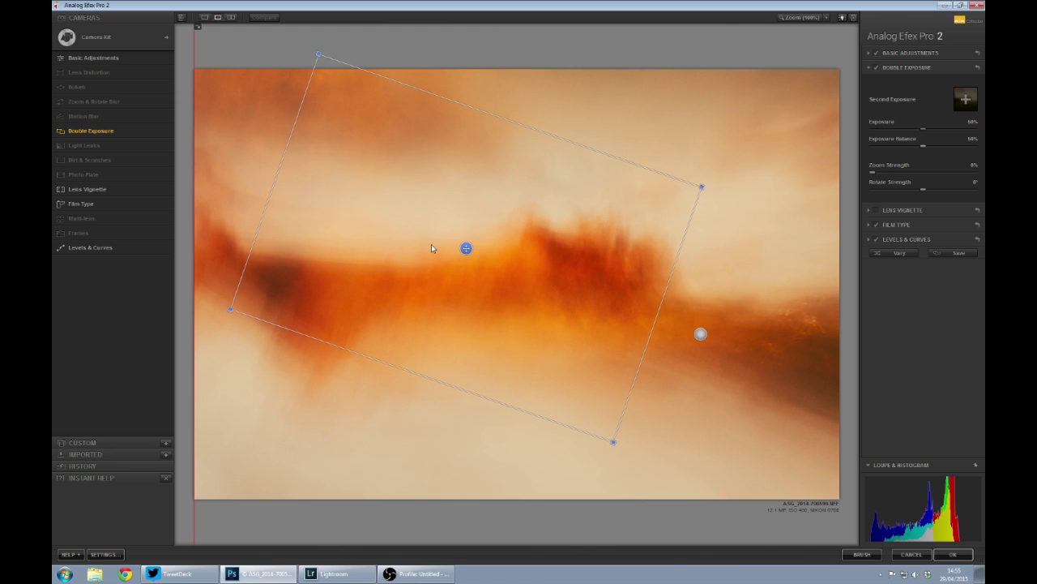
{"action": "left_click_drag", "start_coordinate": [465, 244], "coordinate": [530, 273]}
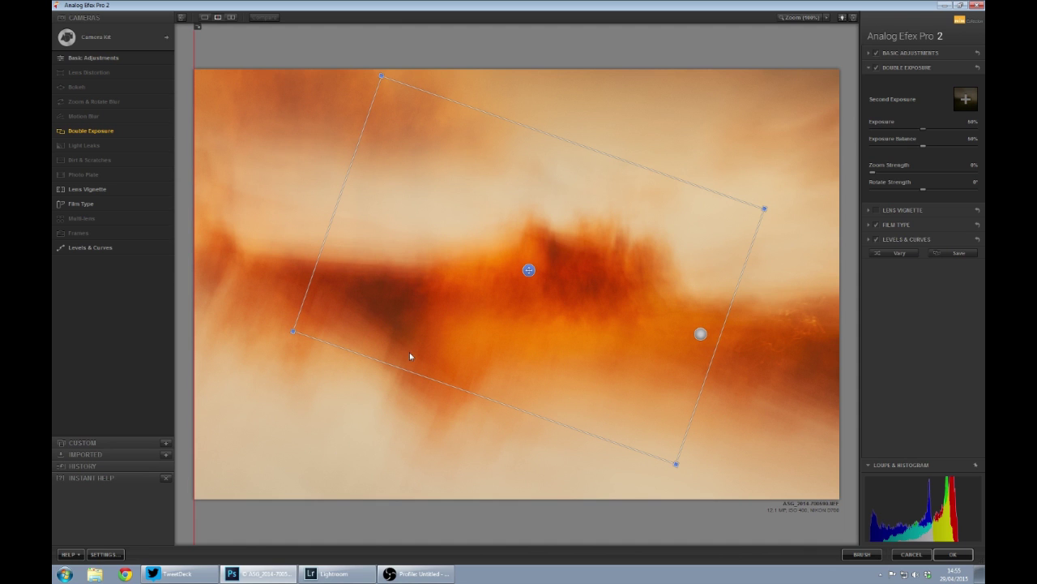
{"action": "left_click_drag", "start_coordinate": [524, 263], "coordinate": [598, 295]}
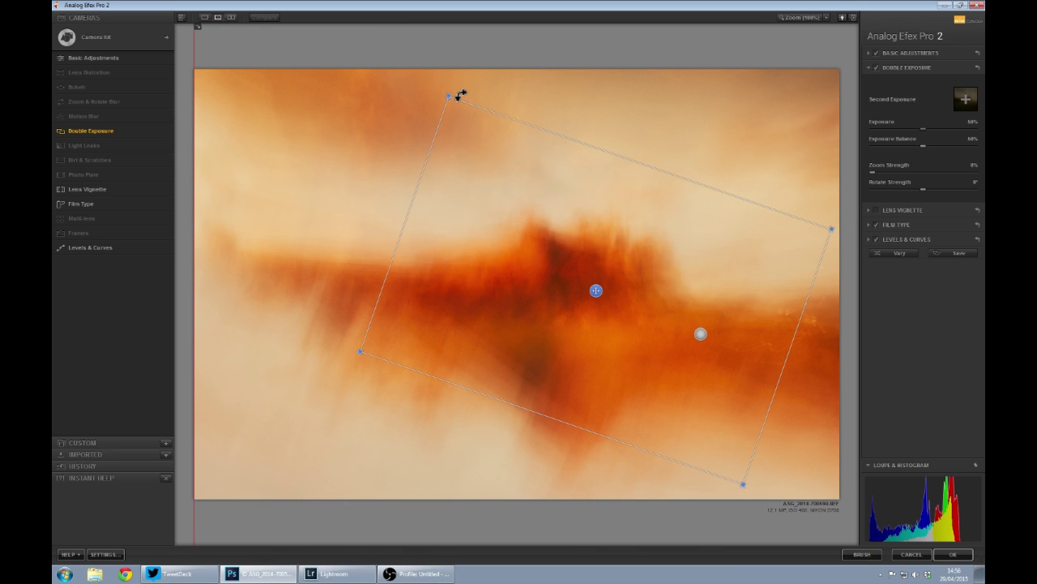
- Reduce and increase the second exposure's tilt slightly while shifting it left of the trees and back up over them
{"action": "left_click_drag", "start_coordinate": [452, 94], "coordinate": [424, 102]}
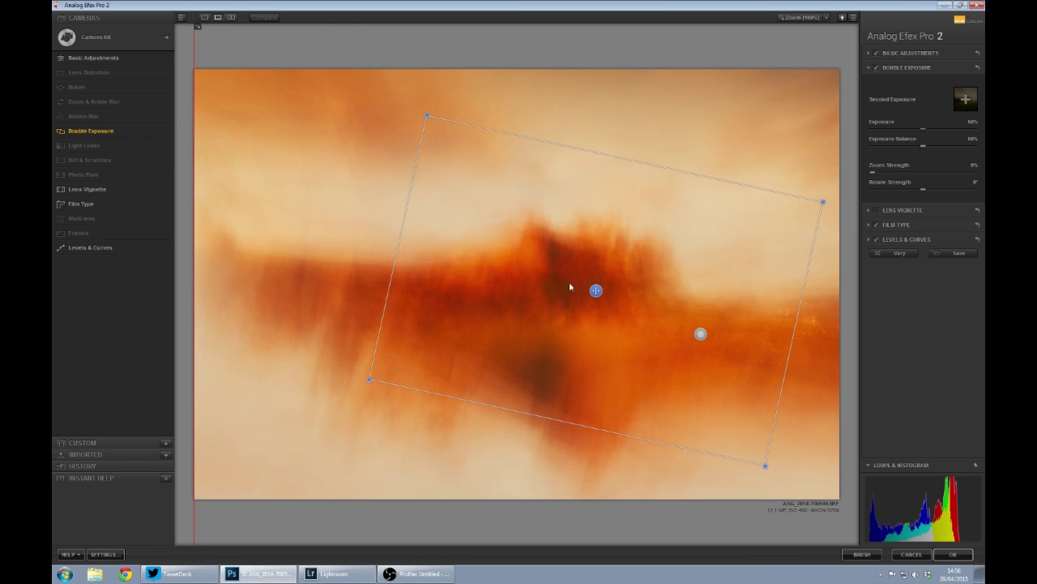
{"action": "left_click_drag", "start_coordinate": [596, 290], "coordinate": [556, 296]}
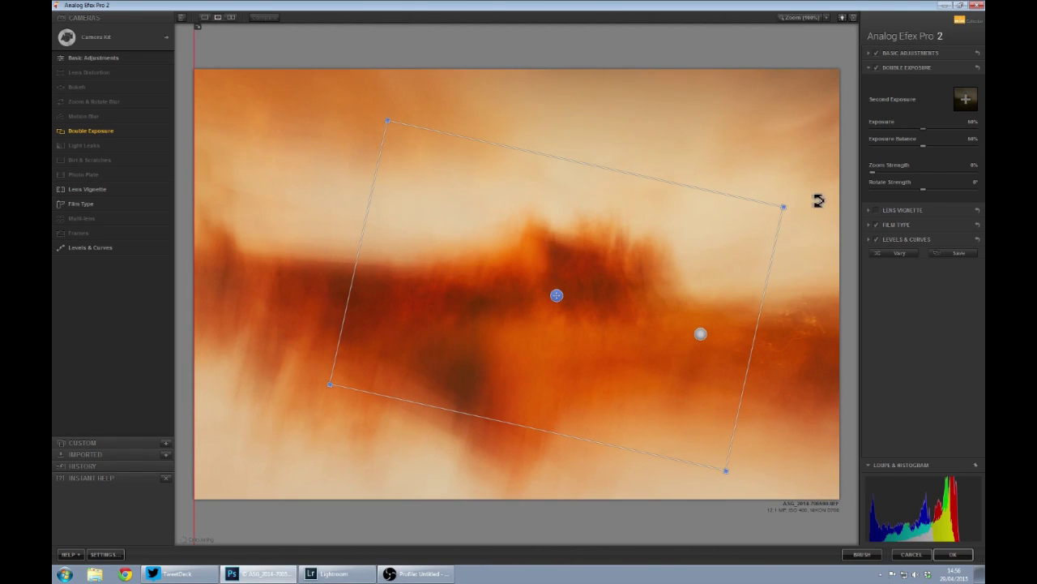
{"action": "left_click_drag", "start_coordinate": [792, 217], "coordinate": [780, 234]}
{"action": "left_click_drag", "start_coordinate": [558, 296], "coordinate": [592, 268]}
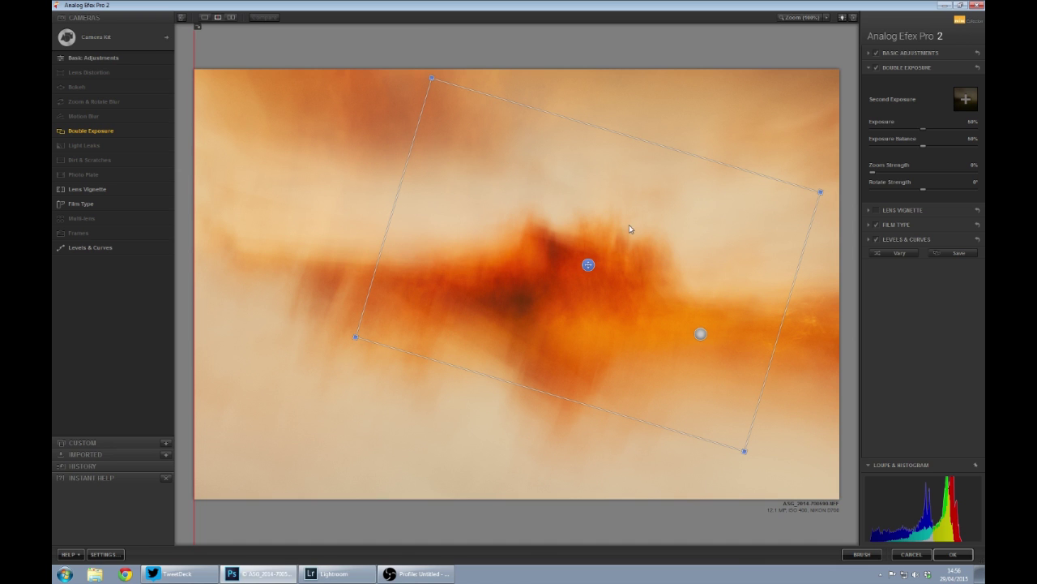
- Fine-tune the second exposure's position and tilt so its inverted treeline overlaps the original horizon, with its centre over the trees
{"action": "mouse_move", "coordinate": [589, 265]}
{"action": "left_mouse_down"}
{"action": "mouse_move", "coordinate": [580, 285]}
{"action": "mouse_move", "coordinate": [596, 269]}
{"action": "mouse_move", "coordinate": [593, 282]}
{"action": "left_mouse_up"}
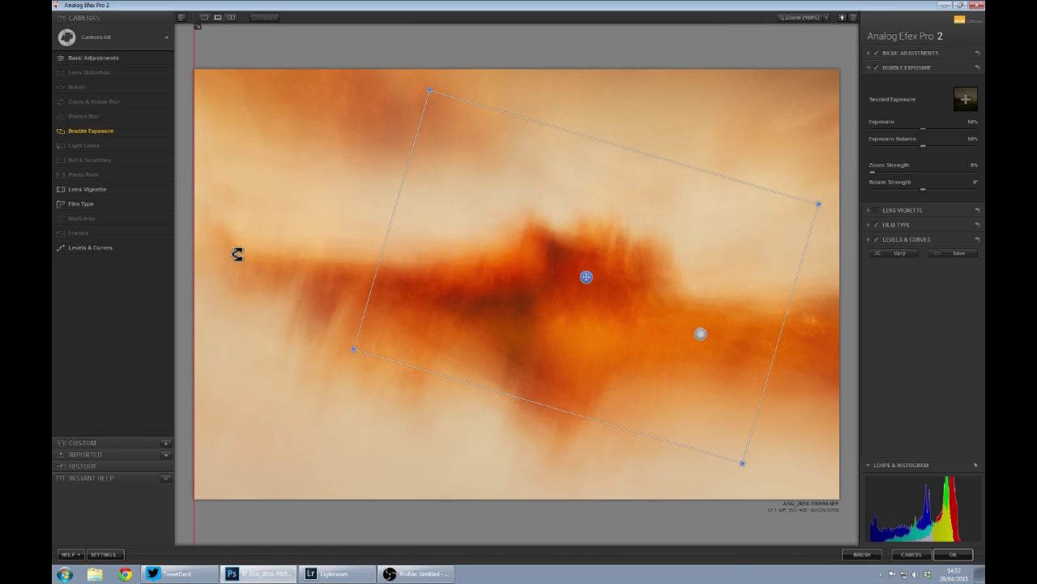
{"action": "left_click_drag", "start_coordinate": [589, 280], "coordinate": [565, 282]}
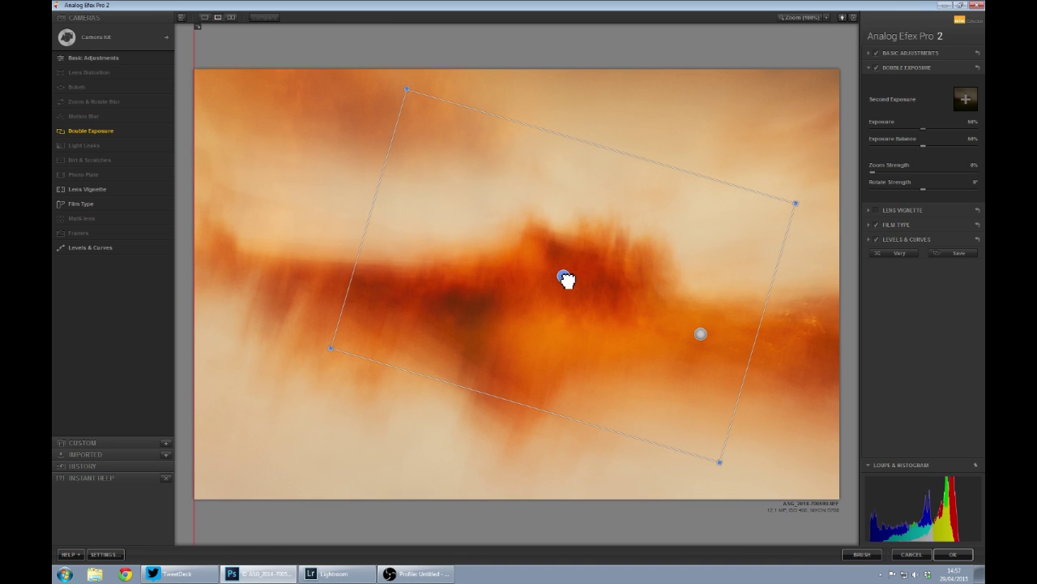
{"action": "left_click_drag", "start_coordinate": [567, 279], "coordinate": [595, 294]}
{"action": "left_click_drag", "start_coordinate": [600, 292], "coordinate": [588, 291]}
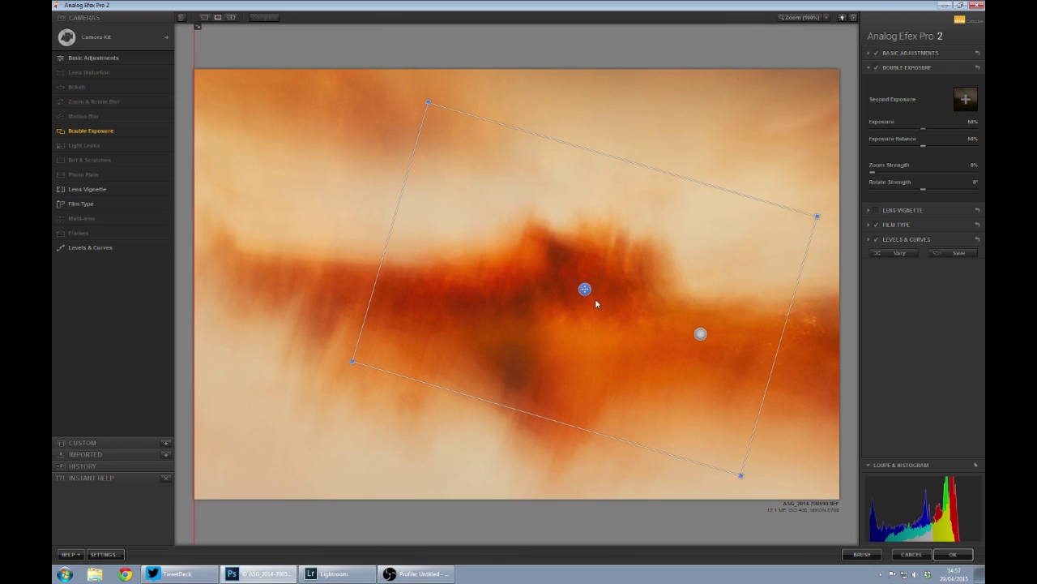
{"action": "left_click_drag", "start_coordinate": [589, 292], "coordinate": [589, 289]}
{"action": "left_click_drag", "start_coordinate": [829, 215], "coordinate": [825, 202]}
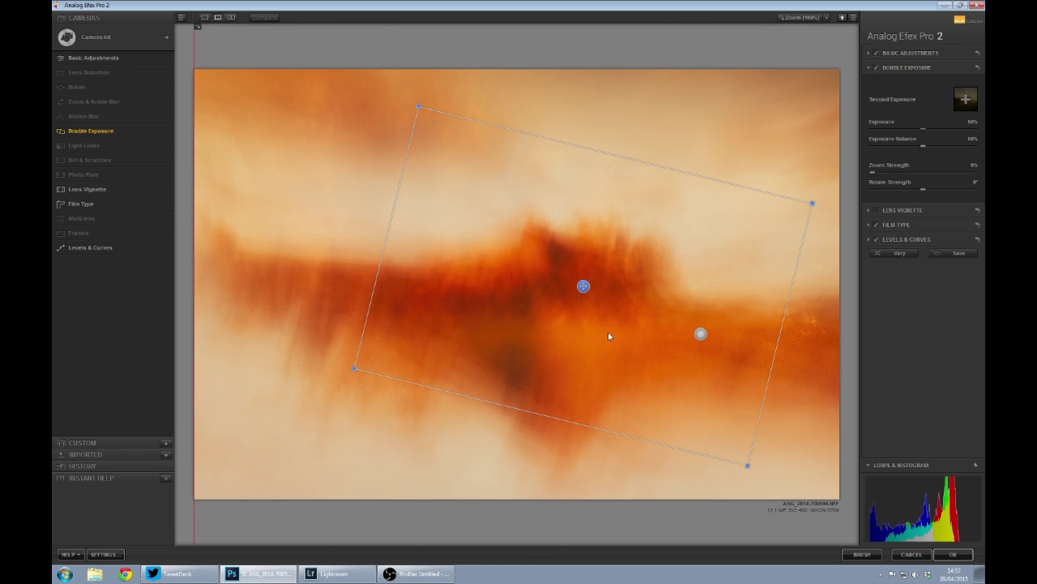
{"action": "mouse_move", "coordinate": [592, 289]}
{"action": "left_mouse_down"}
{"action": "mouse_move", "coordinate": [590, 278]}
{"action": "mouse_move", "coordinate": [615, 286]}
{"action": "mouse_move", "coordinate": [601, 280]}
{"action": "left_mouse_up"}
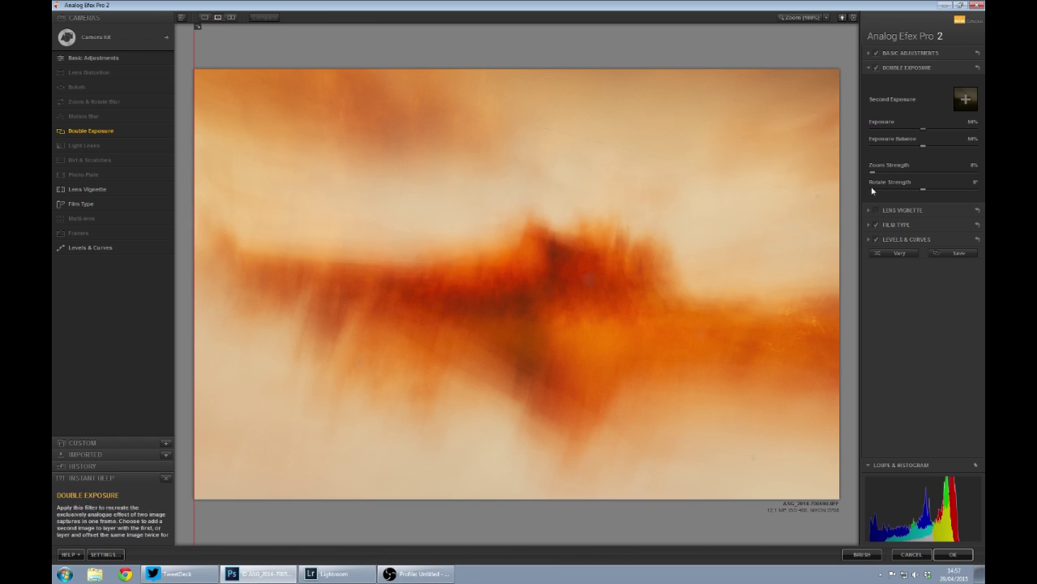
- Enable Lens Vignette with Size at 100% and a light, brightening Amount of 18%
{"action": "left_click", "coordinate": [901, 208]}
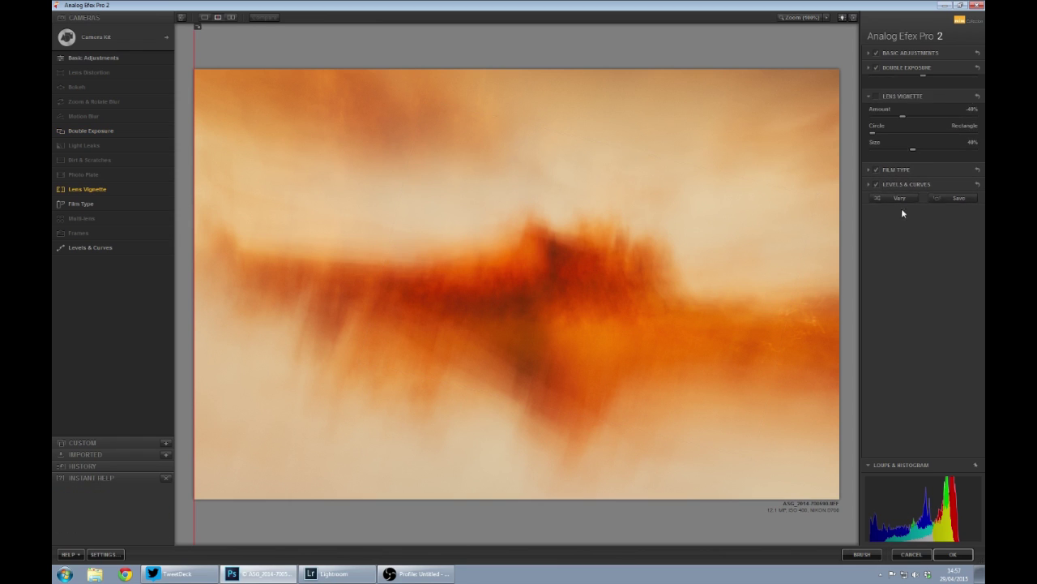
{"action": "left_click", "coordinate": [875, 82]}
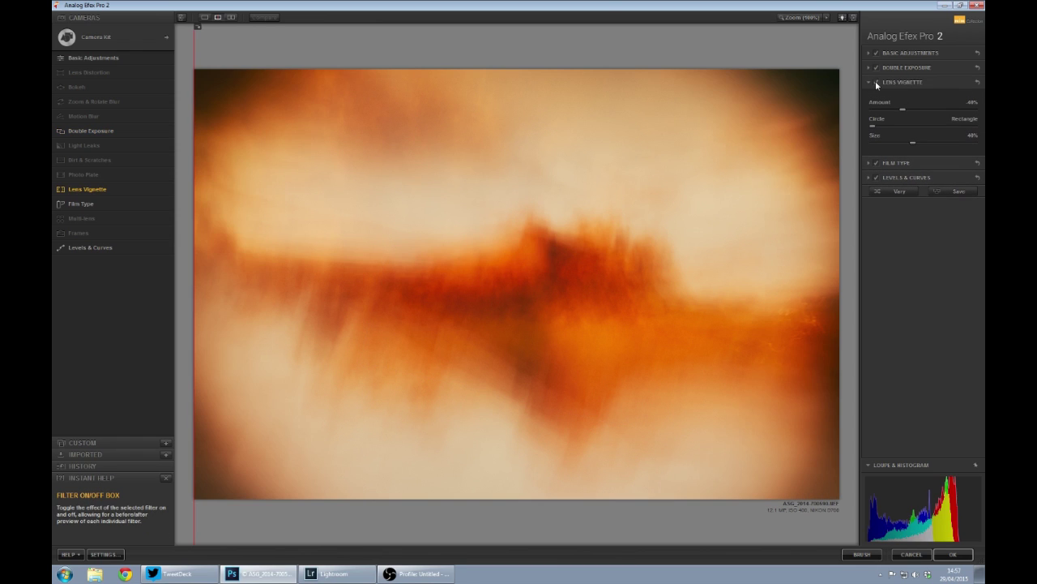
{"action": "mouse_move", "coordinate": [912, 146]}
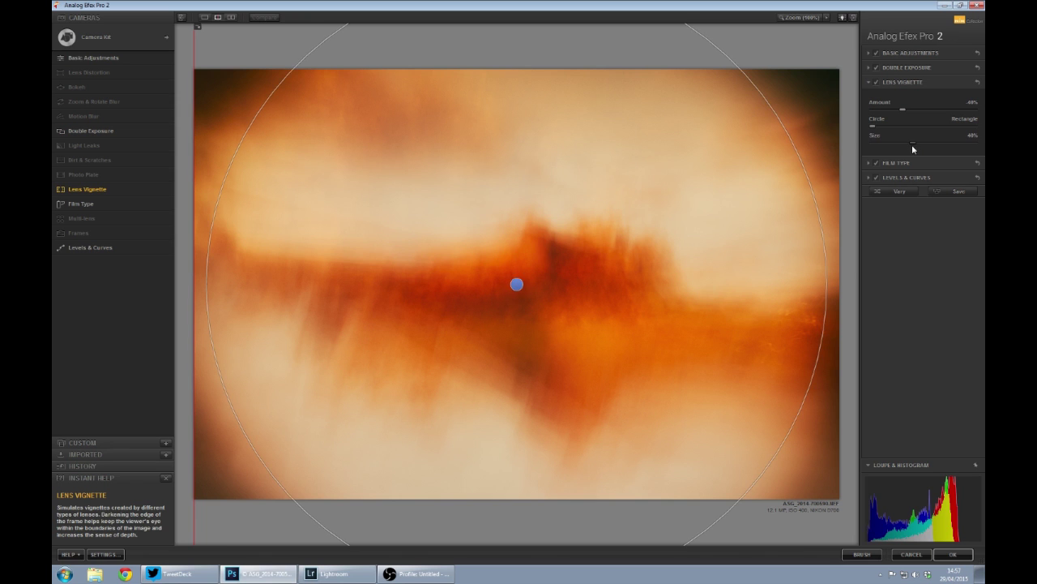
{"action": "left_click_drag", "start_coordinate": [913, 146], "coordinate": [974, 143]}
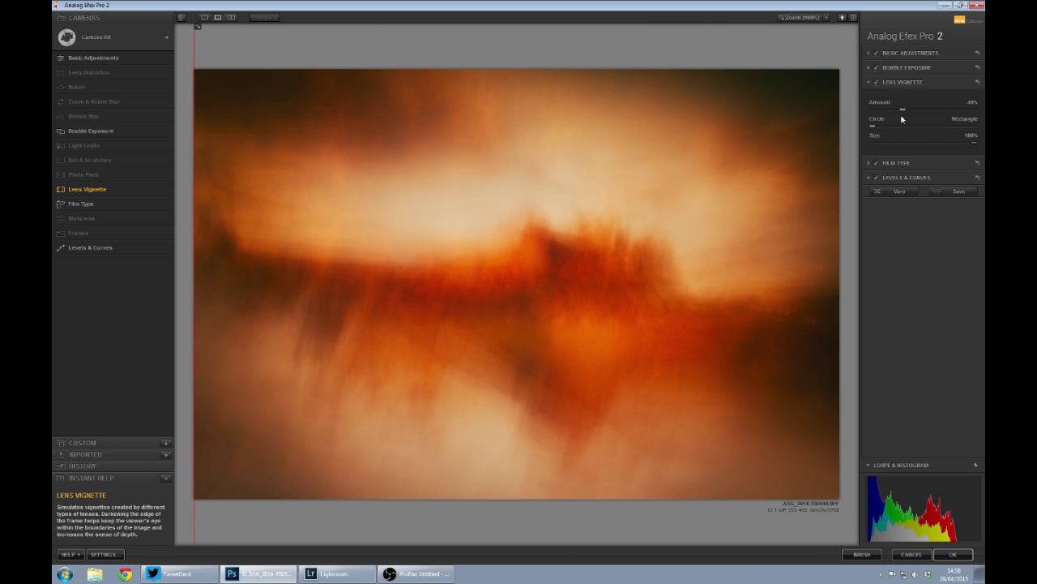
{"action": "left_click_drag", "start_coordinate": [904, 108], "coordinate": [933, 120]}
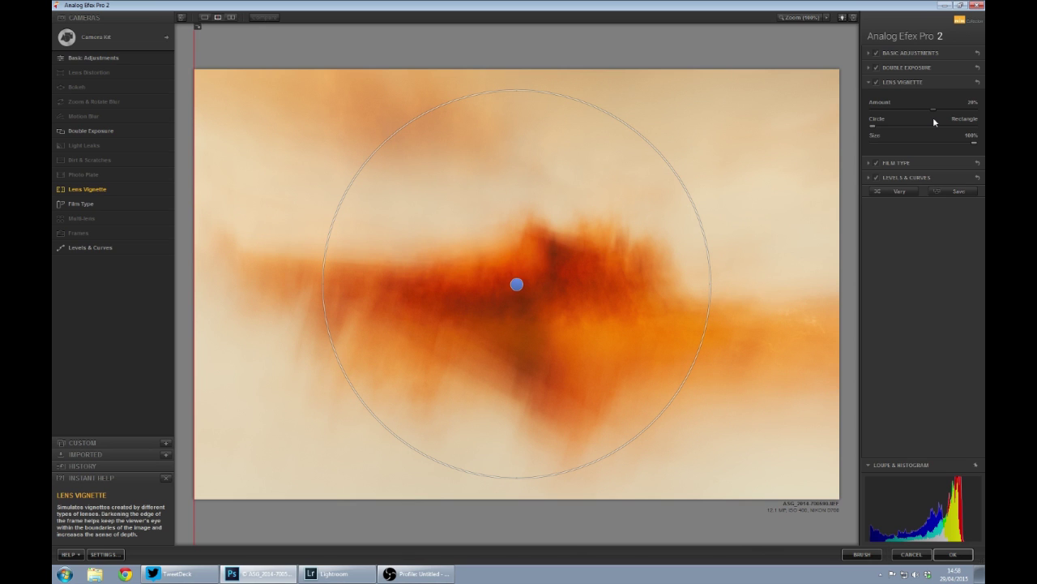
{"action": "mouse_move", "coordinate": [933, 117]}
{"action": "left_mouse_down"}
{"action": "mouse_move", "coordinate": [979, 120]}
{"action": "mouse_move", "coordinate": [934, 123]}
{"action": "left_mouse_up"}
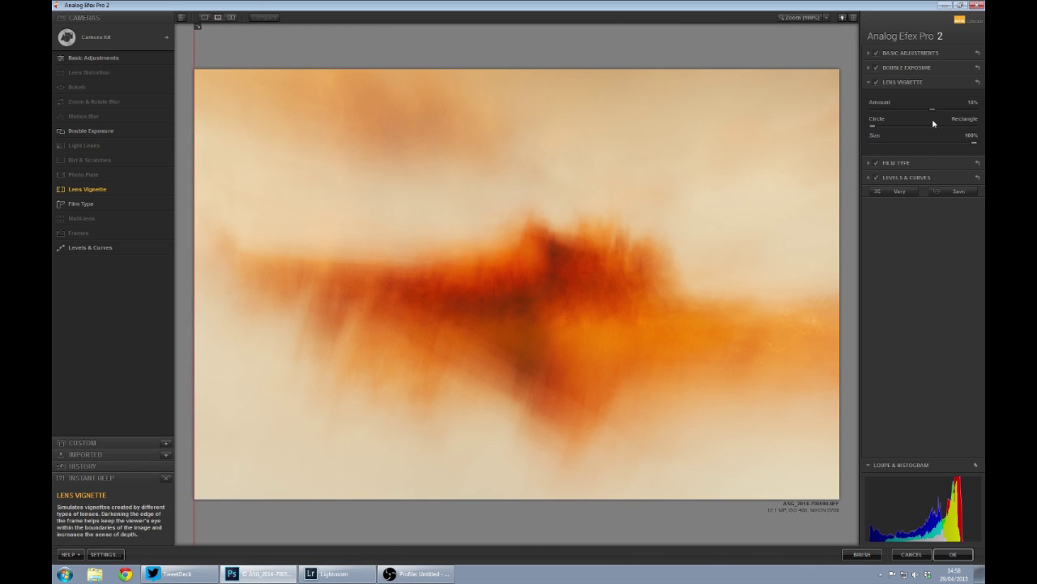
- In Levels & Curves, add a midtone point to the Luminosity curve and lower it slightly
{"action": "left_click", "coordinate": [919, 177]}
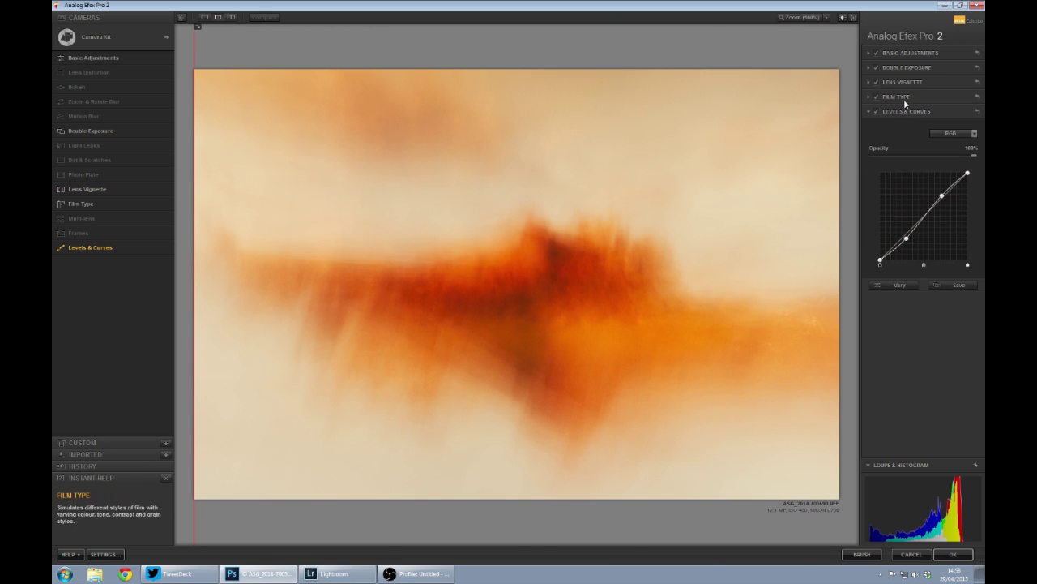
{"action": "left_click", "coordinate": [952, 133]}
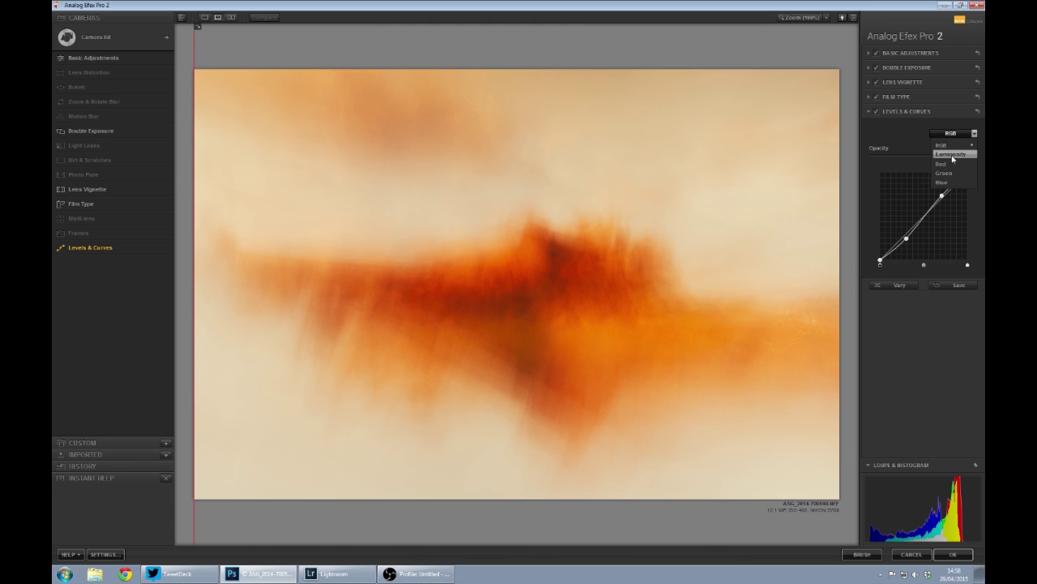
{"action": "left_click", "coordinate": [952, 154]}
{"action": "left_click_drag", "start_coordinate": [927, 215], "coordinate": [930, 218]}
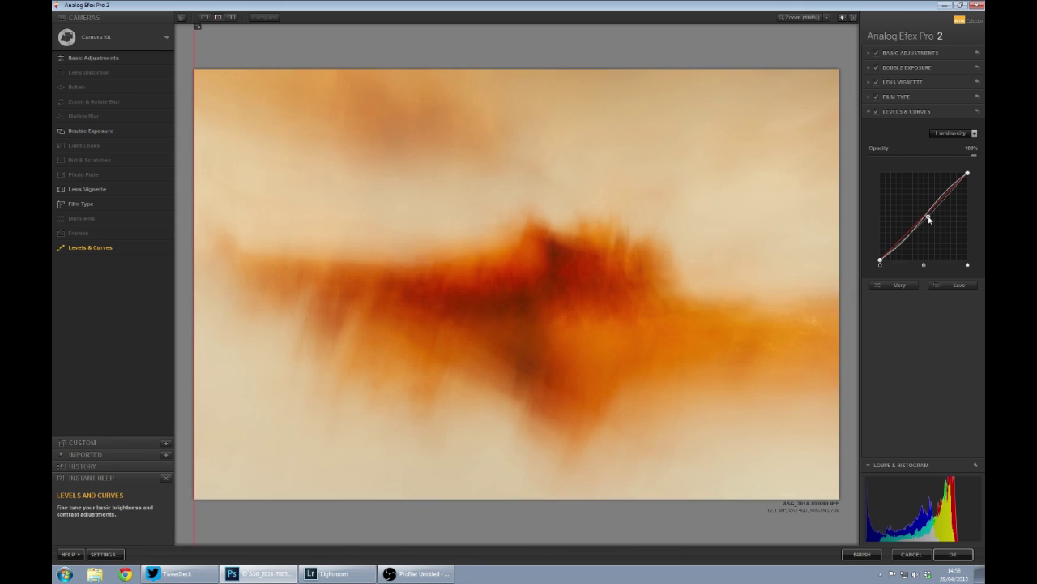
- Pull the Red curve's midtones and the Green curve's highlights slightly down
{"action": "left_click", "coordinate": [946, 134]}
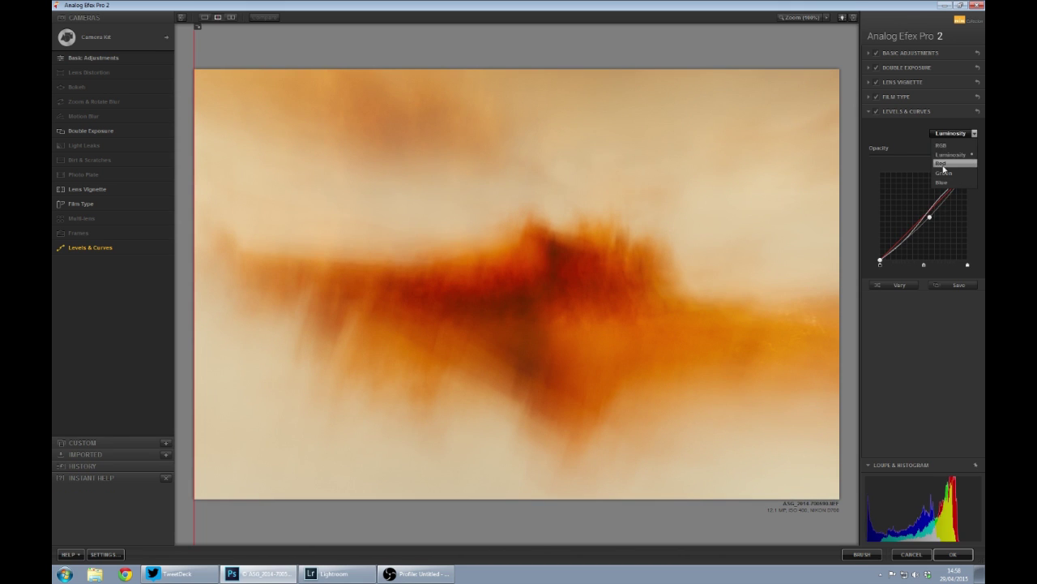
{"action": "left_click", "coordinate": [941, 163]}
{"action": "left_click_drag", "start_coordinate": [930, 216], "coordinate": [927, 219]}
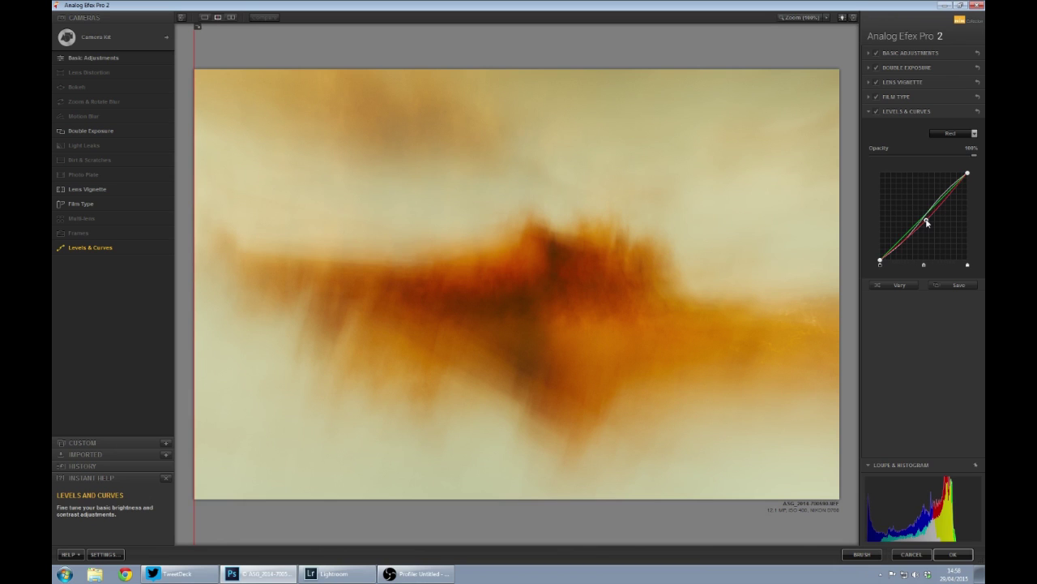
{"action": "left_click", "coordinate": [951, 135]}
{"action": "left_click", "coordinate": [952, 177]}
{"action": "left_click_drag", "start_coordinate": [944, 198], "coordinate": [945, 196]}
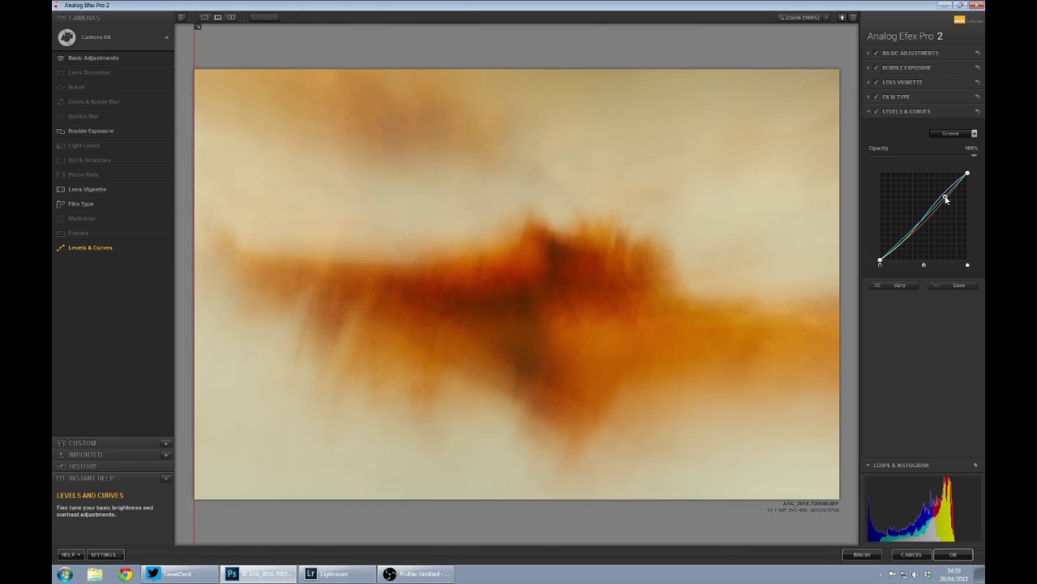
- Lower the Red curve's shadows slightly and add an adjusted midtone point to the Blue curve
{"action": "left_click", "coordinate": [945, 137]}
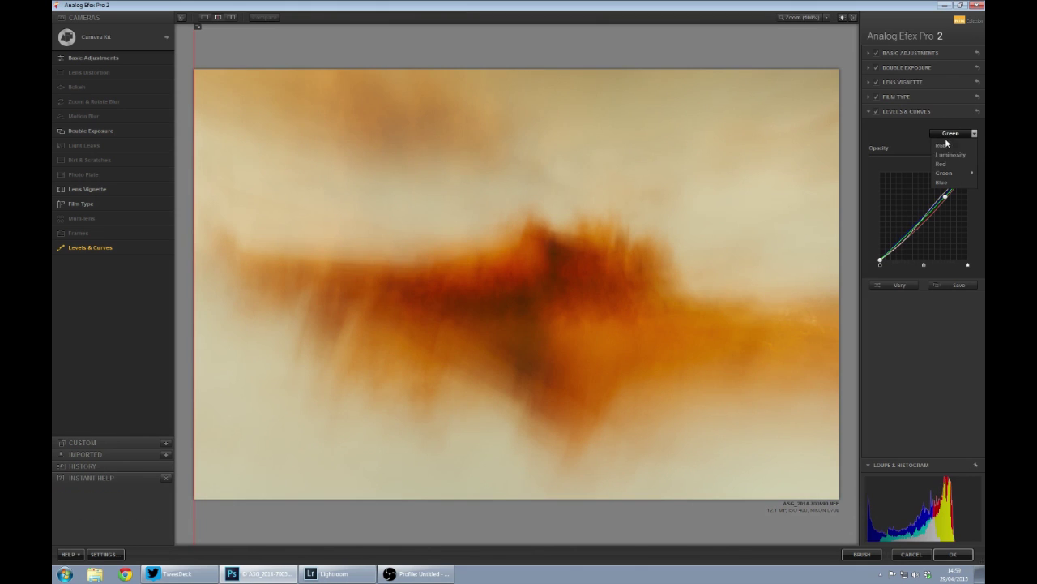
{"action": "left_click", "coordinate": [950, 162]}
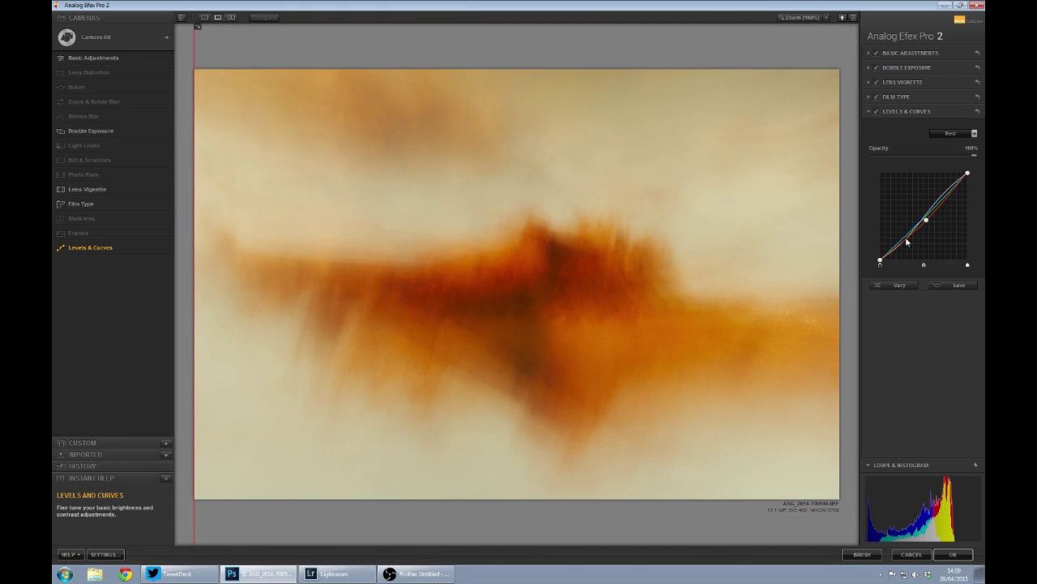
{"action": "left_click_drag", "start_coordinate": [907, 241], "coordinate": [904, 245]}
{"action": "left_click", "coordinate": [952, 133]}
{"action": "left_click", "coordinate": [948, 186]}
{"action": "left_click_drag", "start_coordinate": [926, 209], "coordinate": [929, 213]}
- Raise the Luminosity curve's midtone point slightly to brighten the image
{"action": "left_click", "coordinate": [948, 135]}
{"action": "left_click", "coordinate": [945, 146]}
{"action": "left_click_drag", "start_coordinate": [930, 220], "coordinate": [929, 217]}
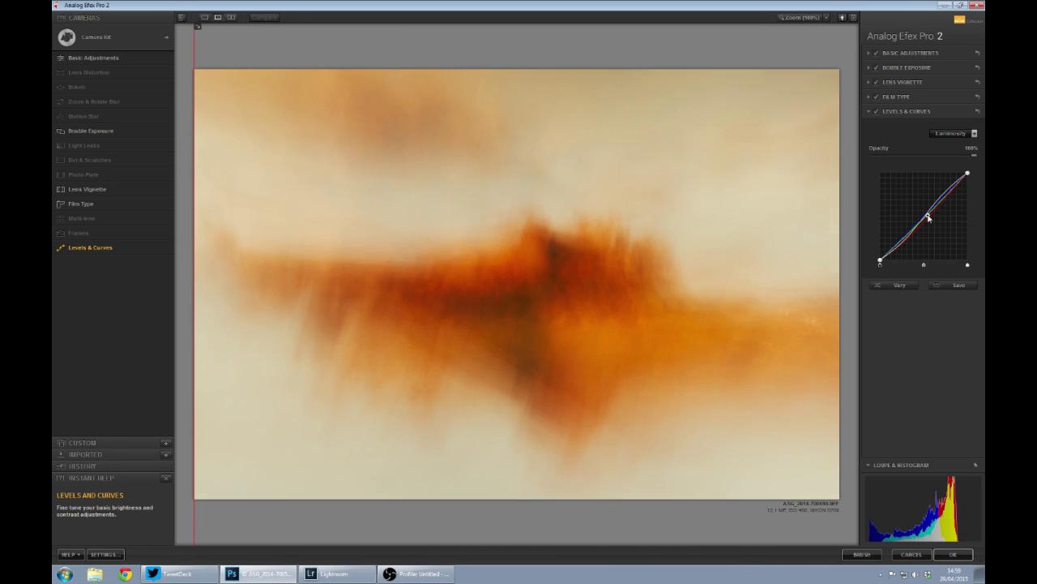
- Flatten the RGB curve by lowering its white end and highlight point and slightly raising its black end and shadow point
{"action": "left_click", "coordinate": [951, 134]}
{"action": "left_click", "coordinate": [950, 134]}
{"action": "left_click", "coordinate": [950, 134]}
{"action": "left_click", "coordinate": [947, 146]}
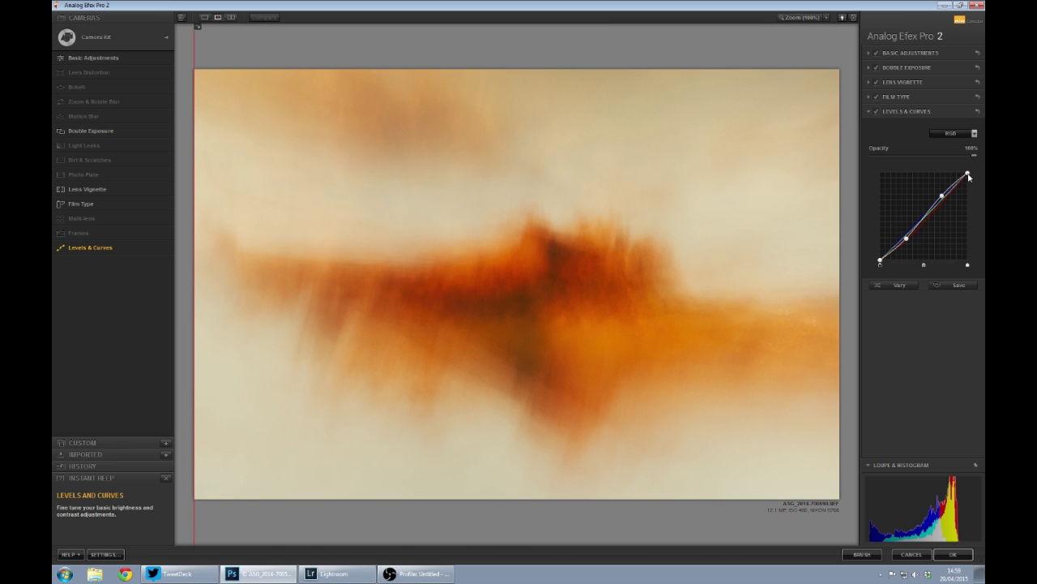
{"action": "left_click_drag", "start_coordinate": [971, 174], "coordinate": [946, 202]}
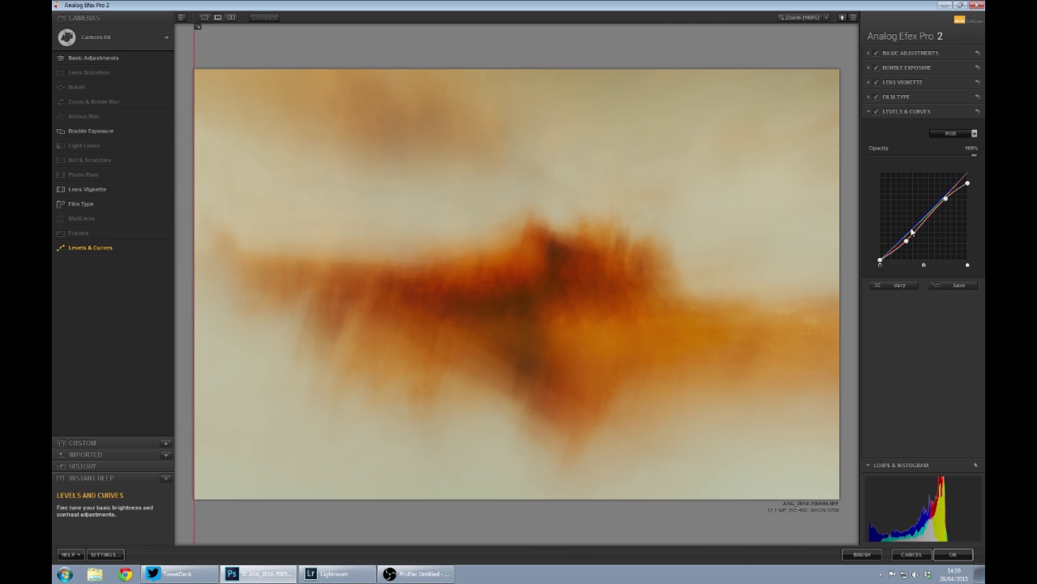
{"action": "left_click_drag", "start_coordinate": [881, 264], "coordinate": [906, 242]}
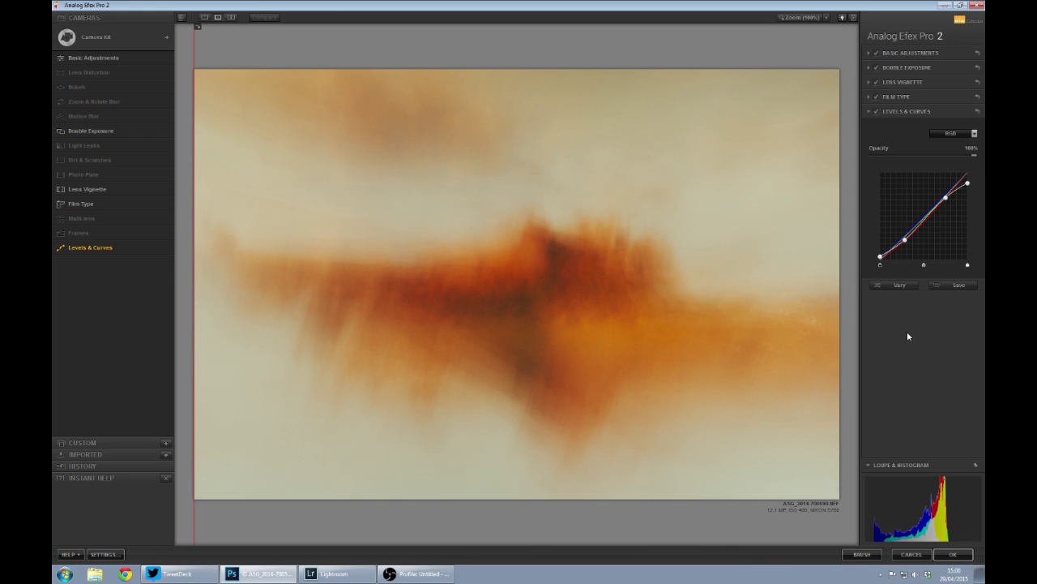
- Apply the Analog Efex Pro 2 filter to the Photoshop document, and hide the resulting layer to compare with the unfiltered image
{"action": "left_click", "coordinate": [961, 557]}
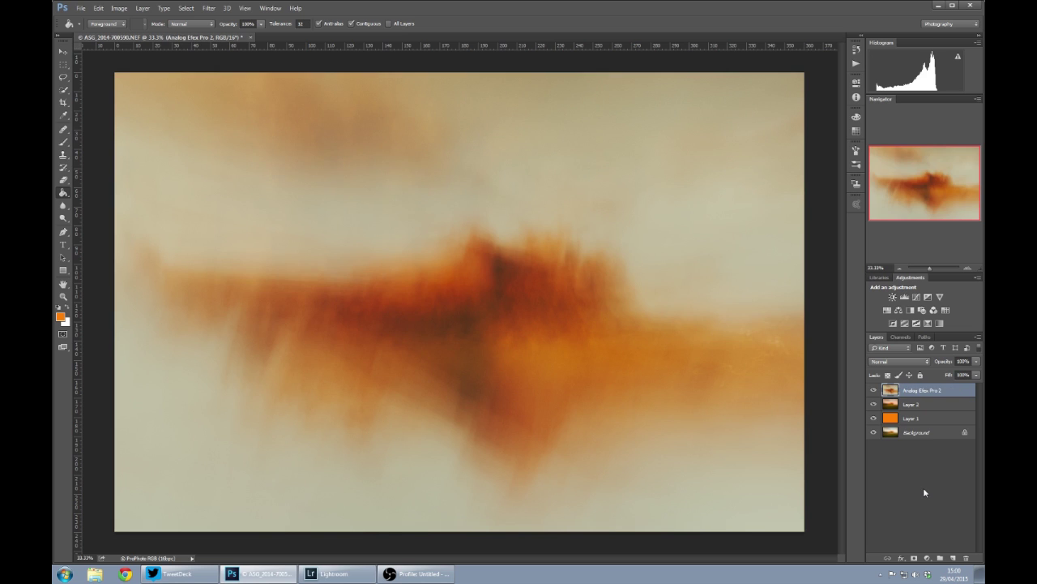
{"action": "left_click", "coordinate": [873, 391]}
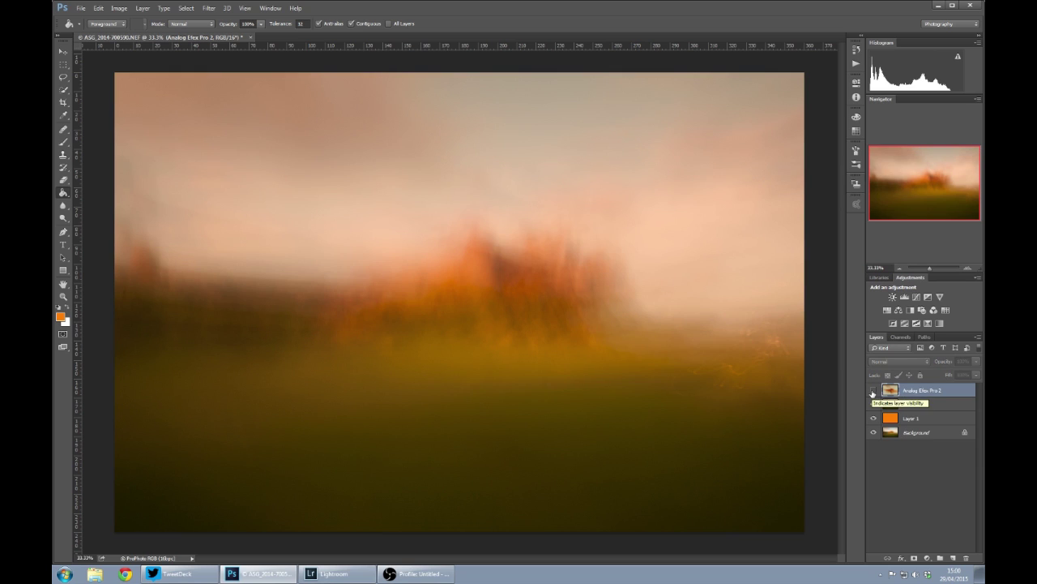
- Show the Analog Efex Pro 2 layer again and open it in the Viveza 2 filter with the split-preview divider moved to the image's edge
{"action": "left_click", "coordinate": [873, 390]}
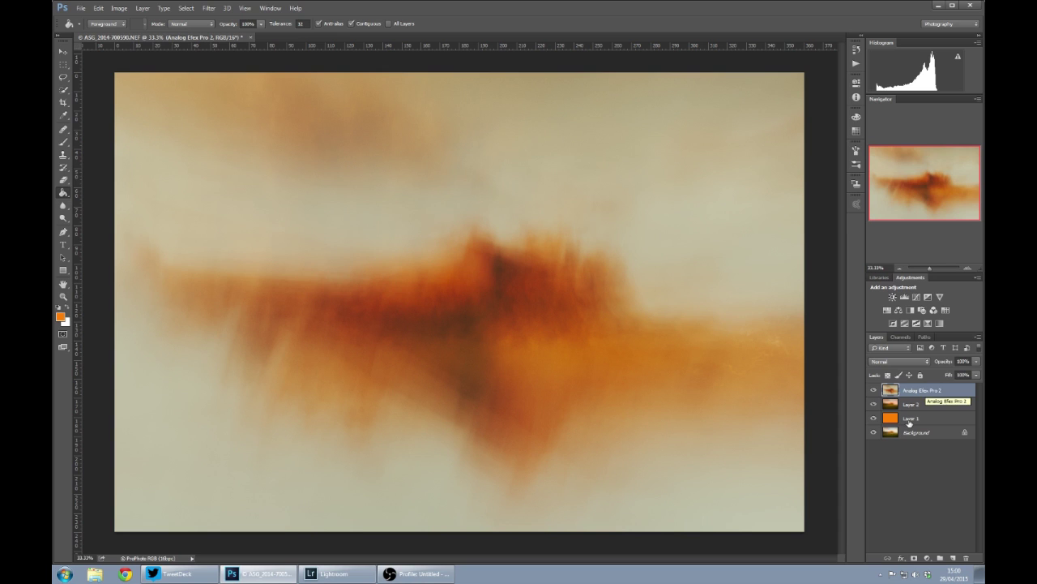
{"action": "left_click", "coordinate": [244, 8]}
{"action": "mouse_move", "coordinate": [209, 8]}
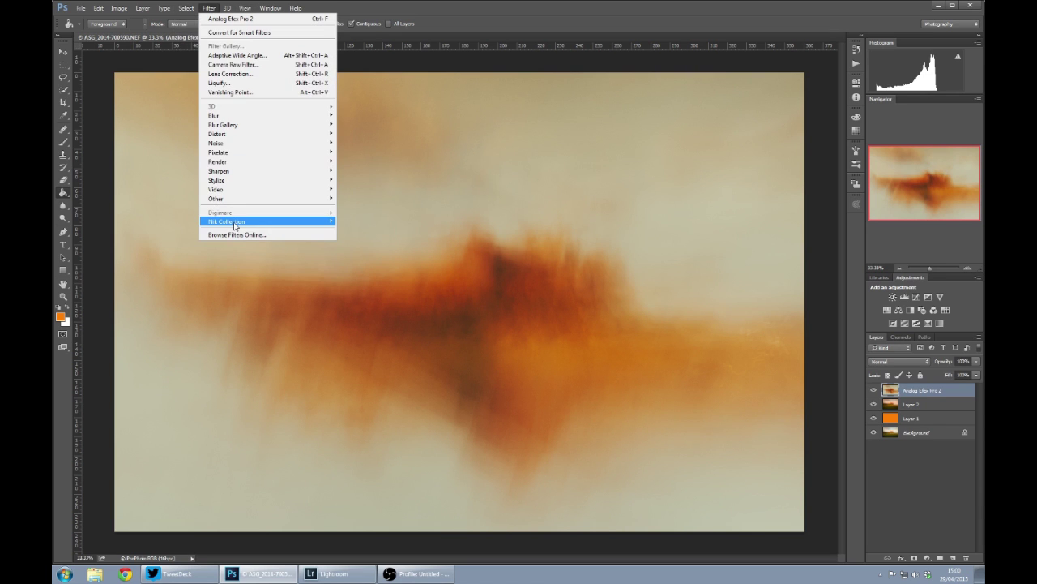
{"action": "mouse_move", "coordinate": [231, 224]}
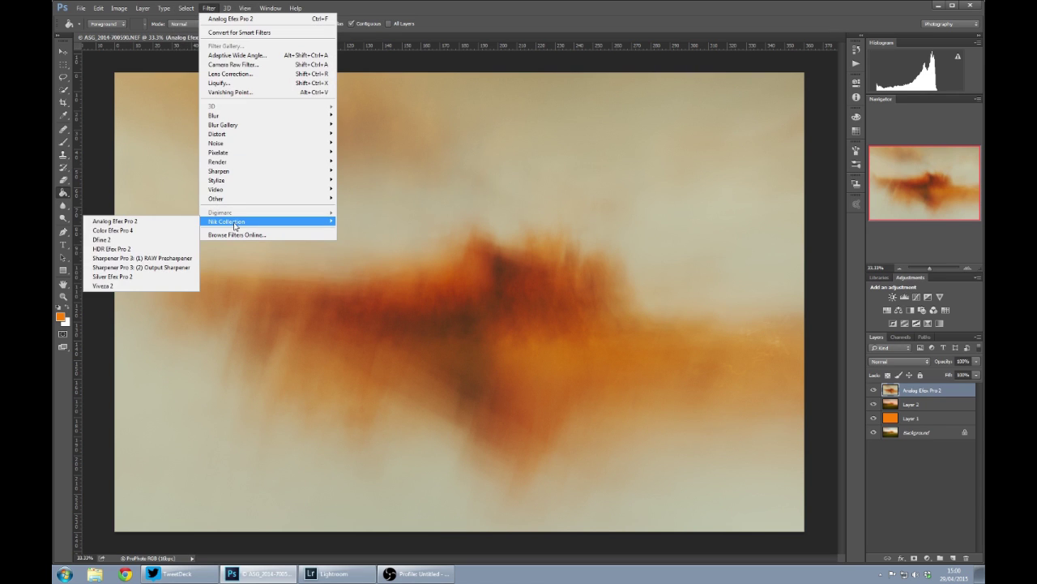
{"action": "left_click", "coordinate": [130, 286]}
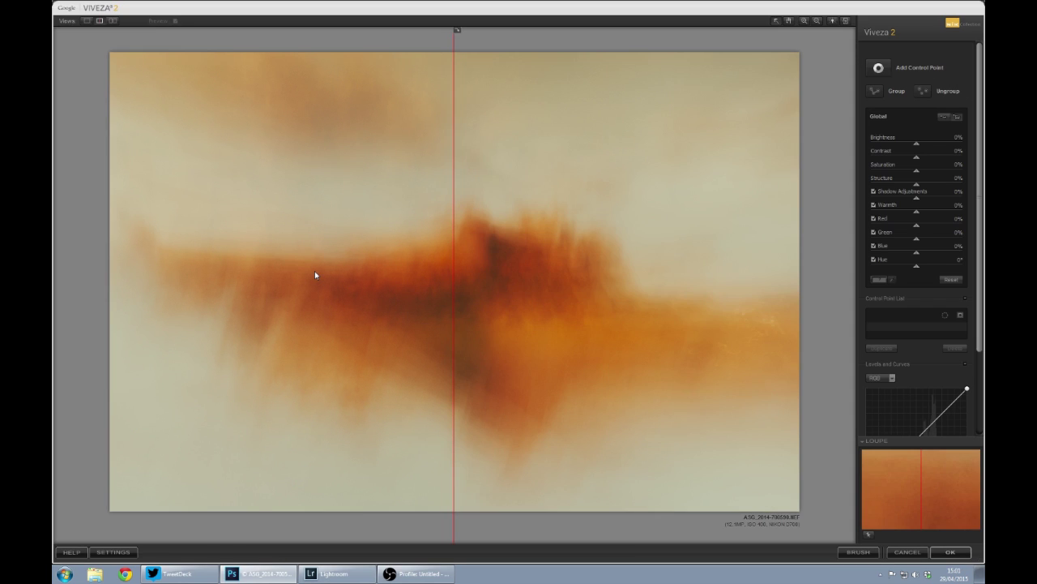
{"action": "left_click_drag", "start_coordinate": [454, 177], "coordinate": [105, 174]}
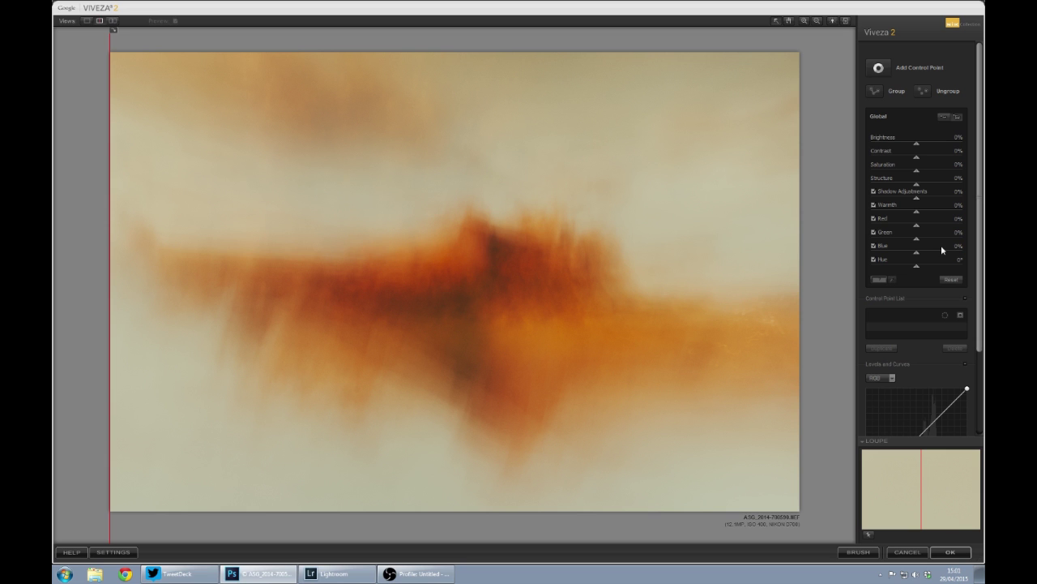
- Fine-tune the global hue, blue, green, red, warmth, shadow, contrast and saturation adjustments, and apply the Viveza 2 filter
{"action": "left_click_drag", "start_coordinate": [917, 268], "coordinate": [918, 267]}
{"action": "mouse_move", "coordinate": [912, 252]}
{"action": "left_mouse_down"}
{"action": "mouse_move", "coordinate": [932, 253]}
{"action": "mouse_move", "coordinate": [916, 259]}
{"action": "left_mouse_up"}
{"action": "left_click_drag", "start_coordinate": [918, 239], "coordinate": [913, 238]}
{"action": "left_click_drag", "start_coordinate": [919, 224], "coordinate": [915, 227]}
{"action": "left_click_drag", "start_coordinate": [918, 213], "coordinate": [922, 219]}
{"action": "left_click_drag", "start_coordinate": [916, 199], "coordinate": [913, 208]}
{"action": "left_click_drag", "start_coordinate": [916, 157], "coordinate": [919, 175]}
{"action": "left_click_drag", "start_coordinate": [916, 173], "coordinate": [919, 174]}
{"action": "left_click_drag", "start_coordinate": [915, 224], "coordinate": [913, 230]}
{"action": "left_click", "coordinate": [950, 552]}
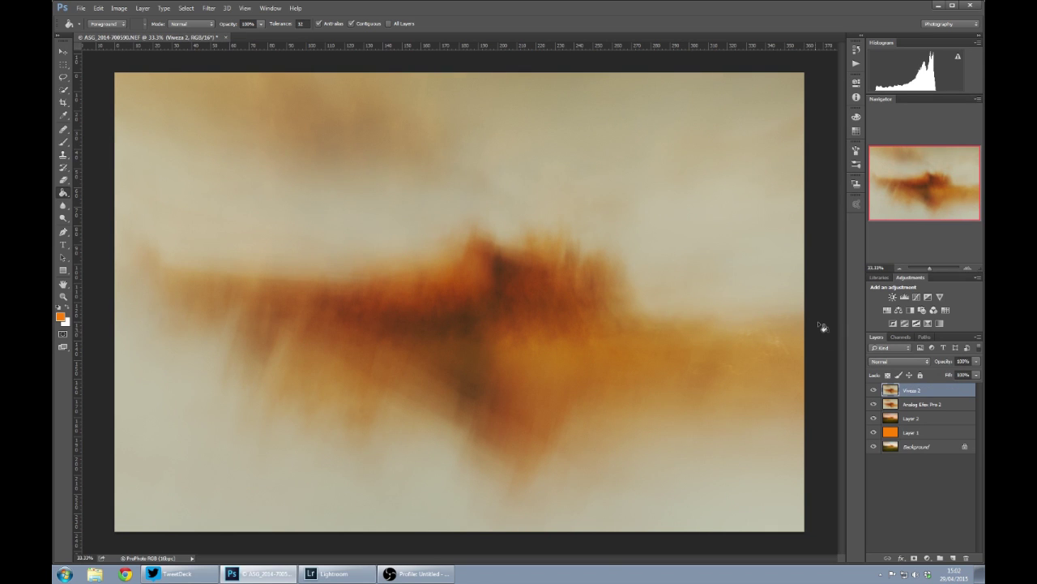
- Toggle the Viveza 2 layer's visibility to compare the image with and without the filter, leaving the layer shown
{"action": "left_click", "coordinate": [873, 391]}
{"action": "left_click", "coordinate": [873, 391]}
{"action": "left_click", "coordinate": [872, 391]}
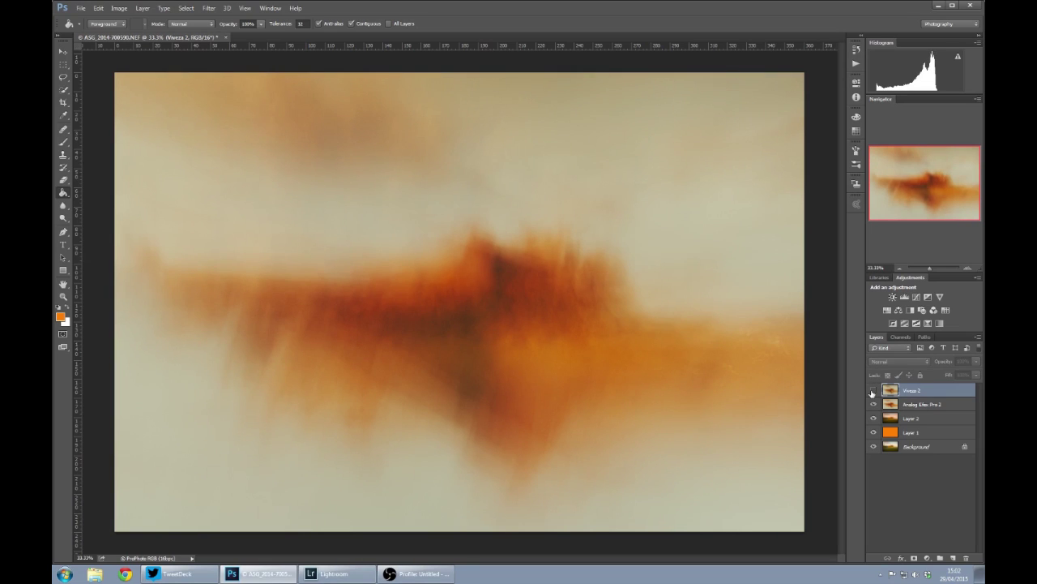
{"action": "left_click", "coordinate": [923, 406]}
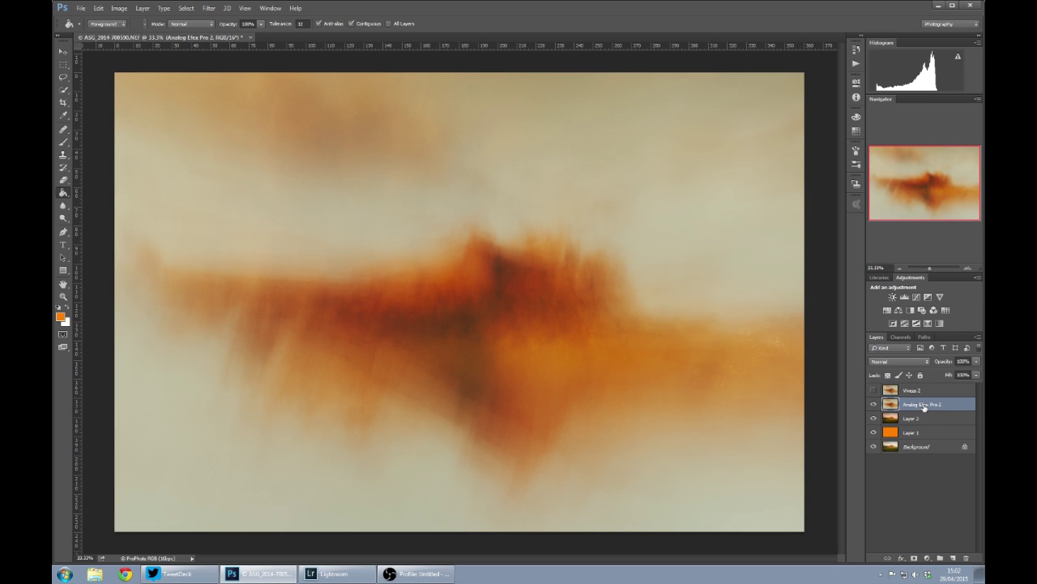
{"action": "left_click", "coordinate": [873, 391]}
- Save the layered Photoshop document and switch to Lightroom's Library module to view the saved edit
{"action": "left_click", "coordinate": [82, 8]}
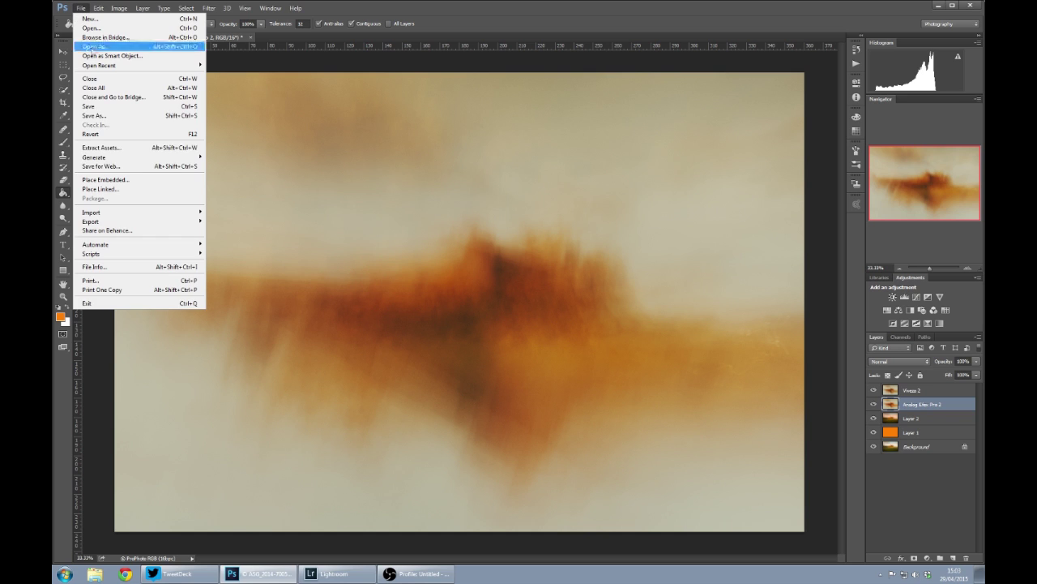
{"action": "left_click", "coordinate": [135, 107]}
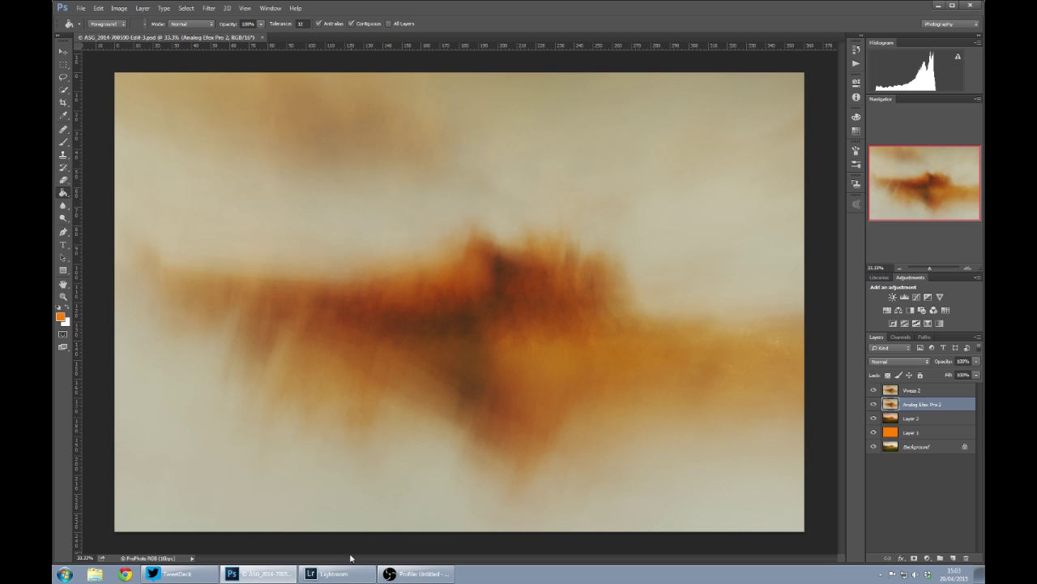
{"action": "left_click", "coordinate": [332, 574]}
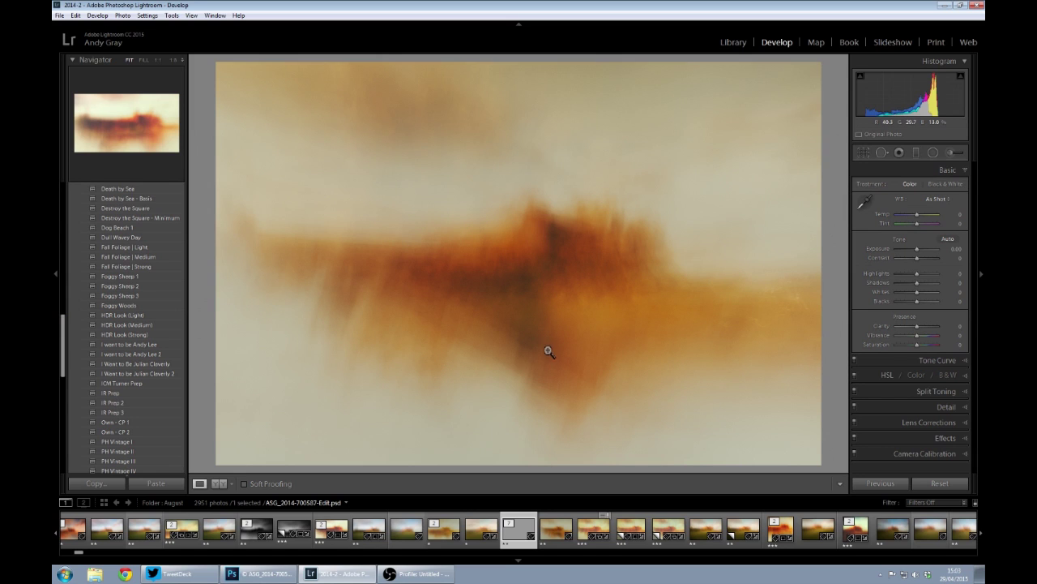
{"action": "left_click", "coordinate": [734, 42]}
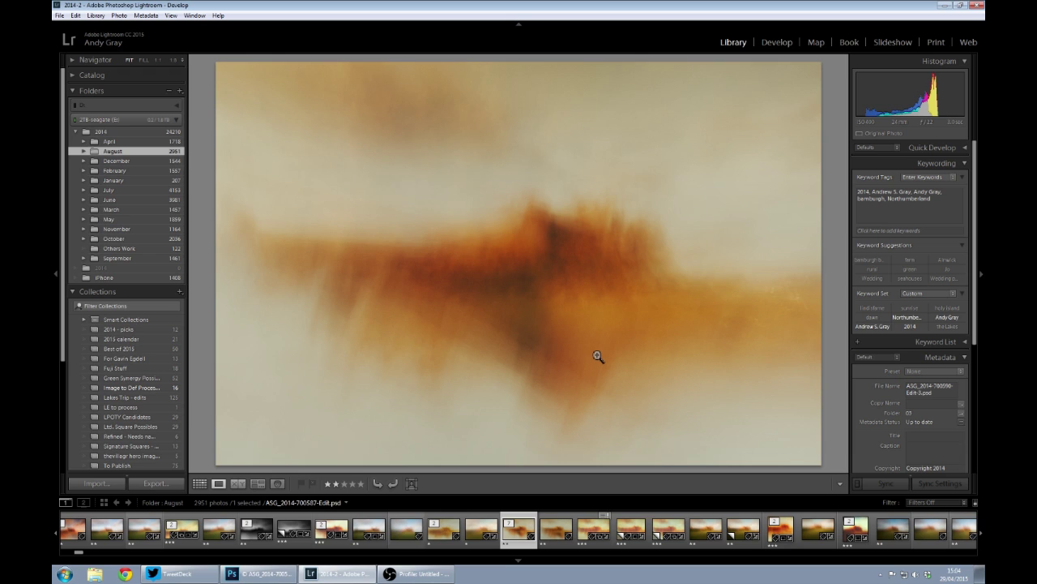
{"action": "left_click", "coordinate": [743, 537]}
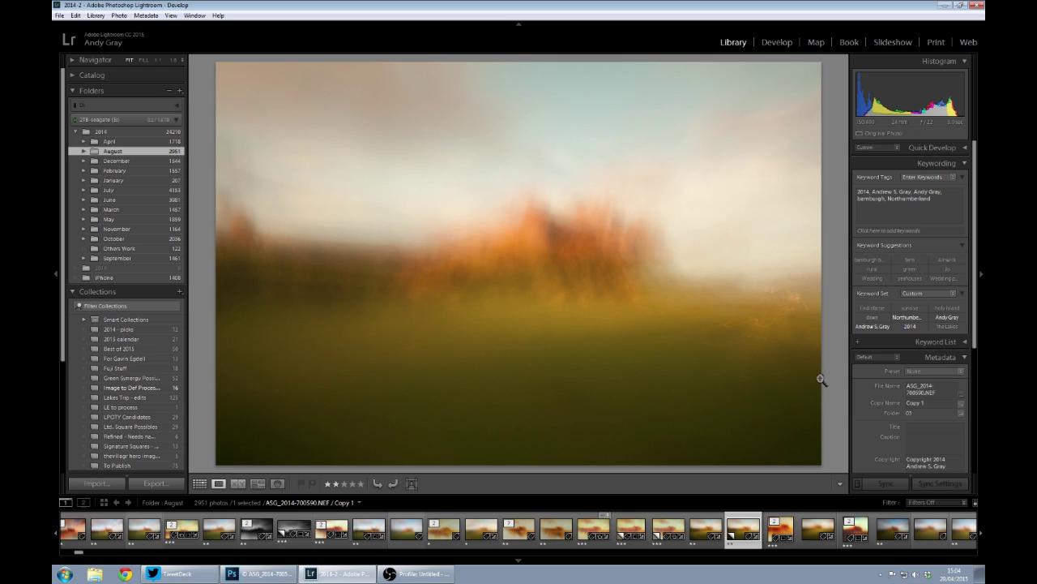
{"action": "left_click", "coordinate": [514, 536]}
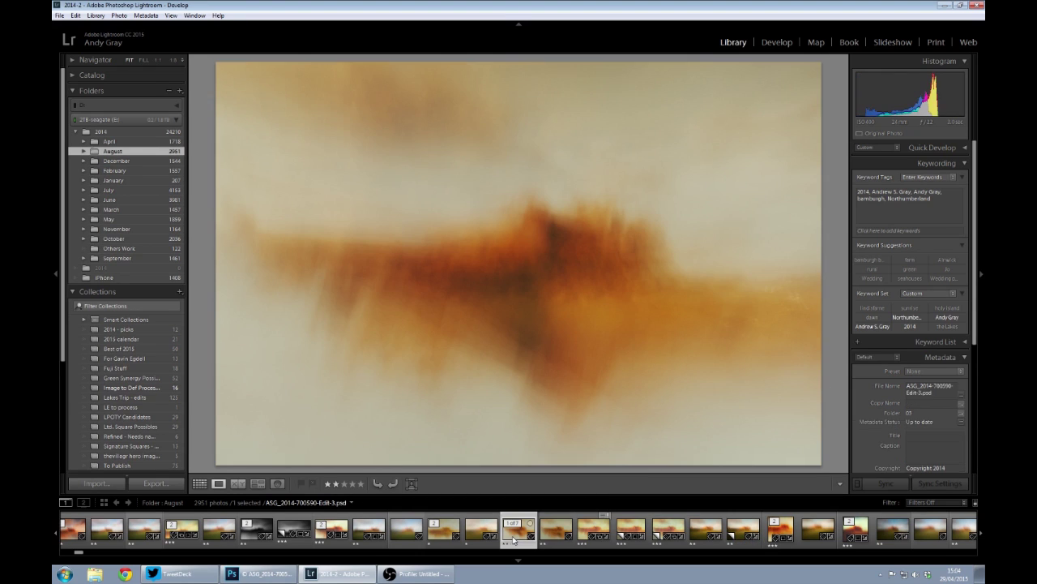
{"action": "left_click", "coordinate": [591, 522]}
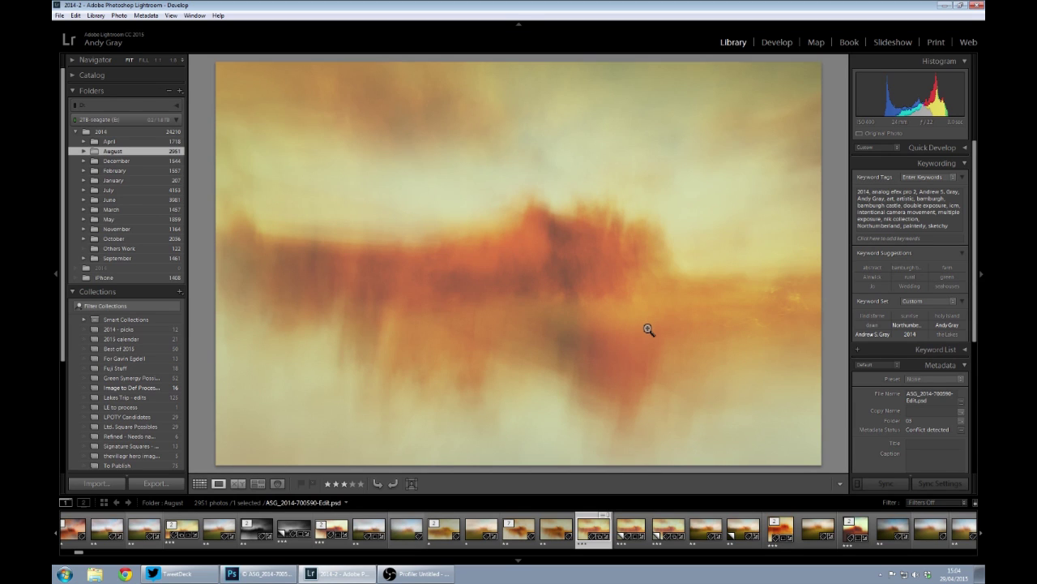
{"action": "left_click", "coordinate": [517, 531]}
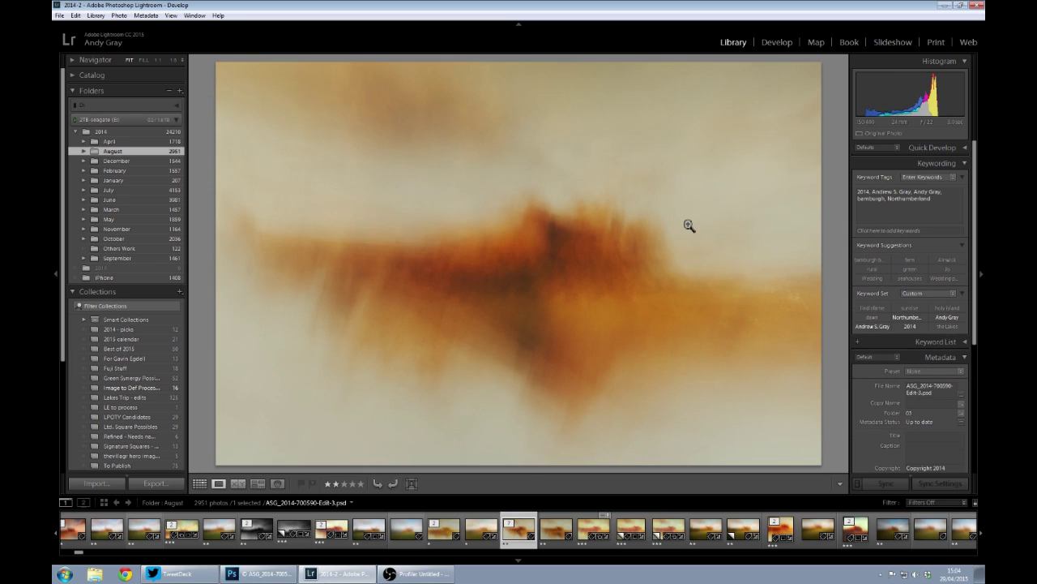